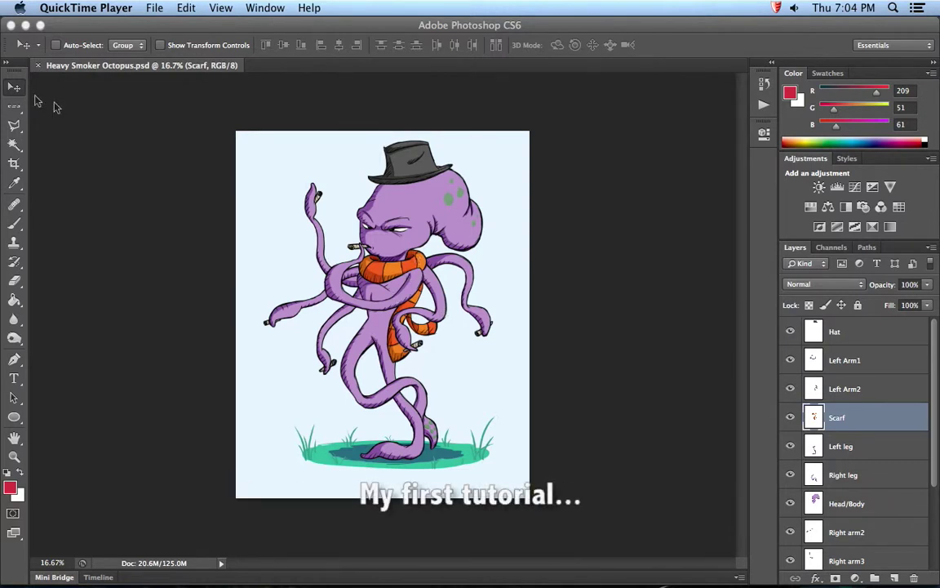
Check the contents of the Hat, Left Arm1, Left Arm2, Left leg and Right leg layers by hiding and reshowing each one.
click(389, 28)
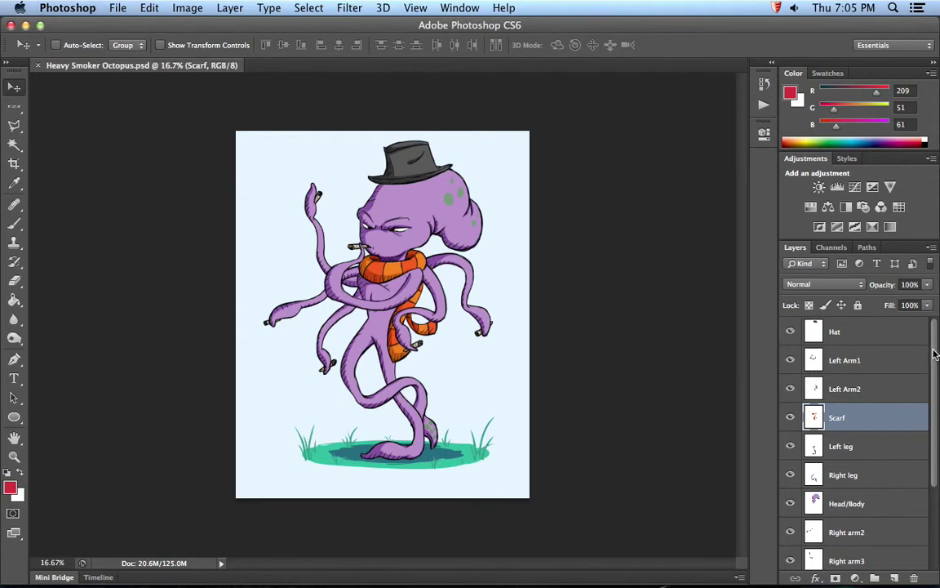
click(790, 331)
click(791, 331)
click(790, 362)
click(790, 362)
click(787, 393)
click(789, 390)
click(790, 446)
click(790, 446)
click(790, 475)
click(790, 474)
Switch the workspace to Motion.
click(382, 7)
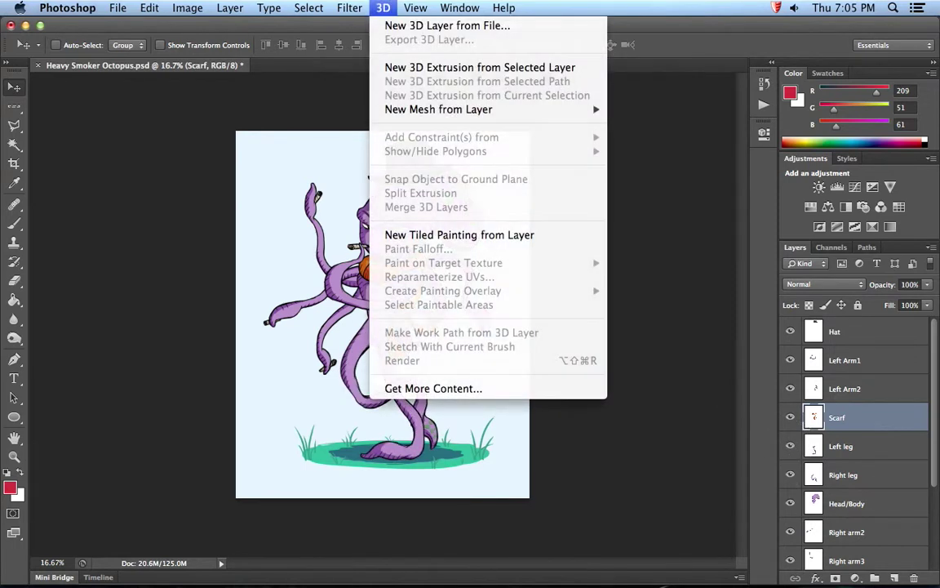
mouse_move(459, 7)
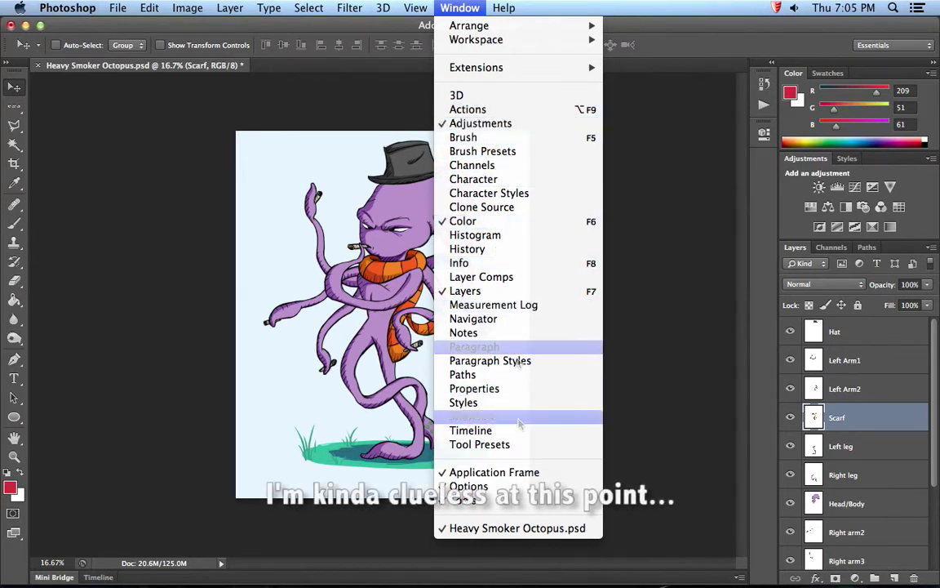
mouse_move(501, 8)
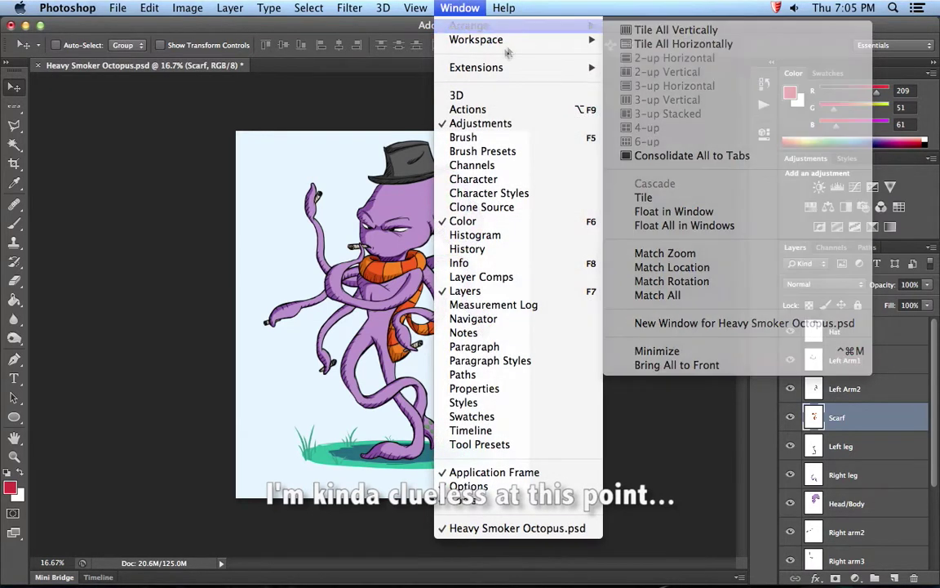
mouse_move(511, 48)
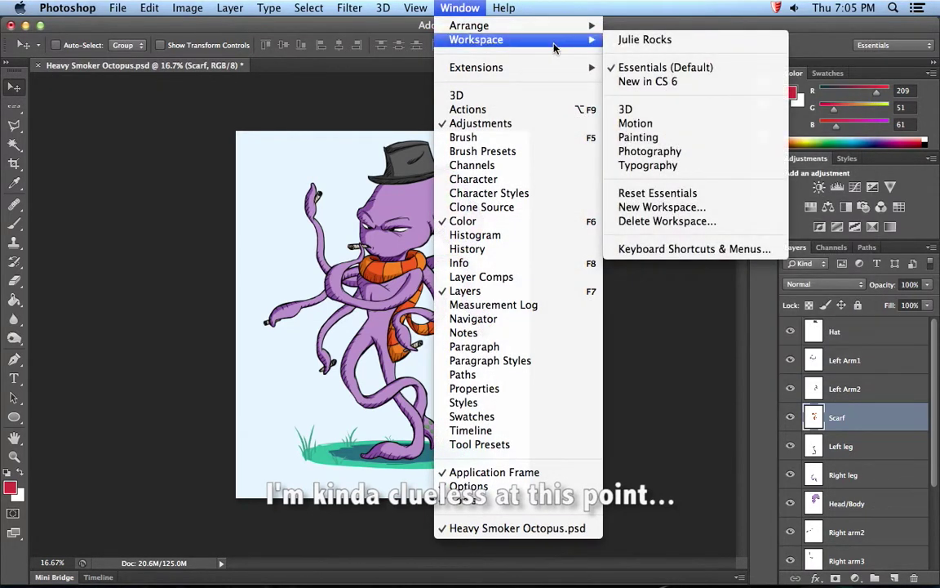
click(707, 83)
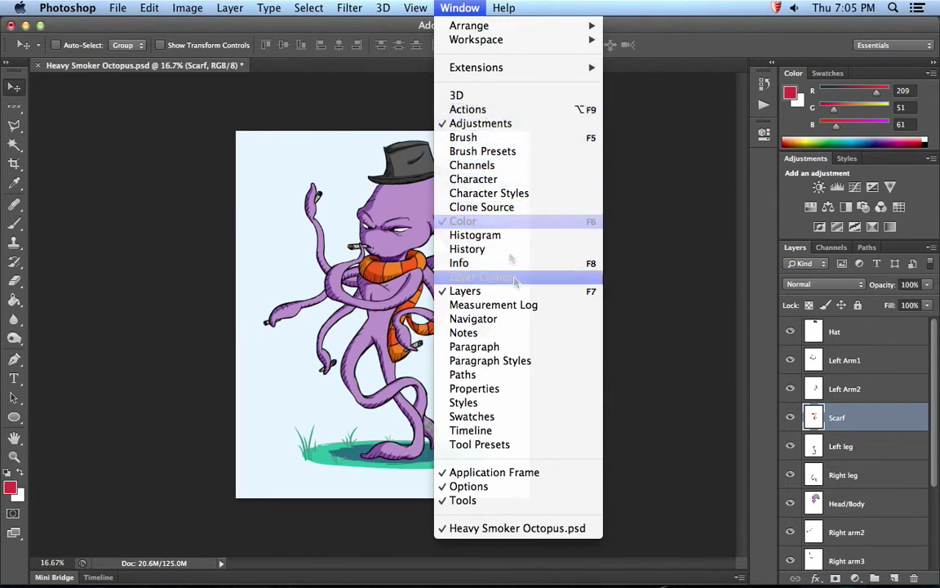
mouse_move(503, 69)
mouse_move(505, 40)
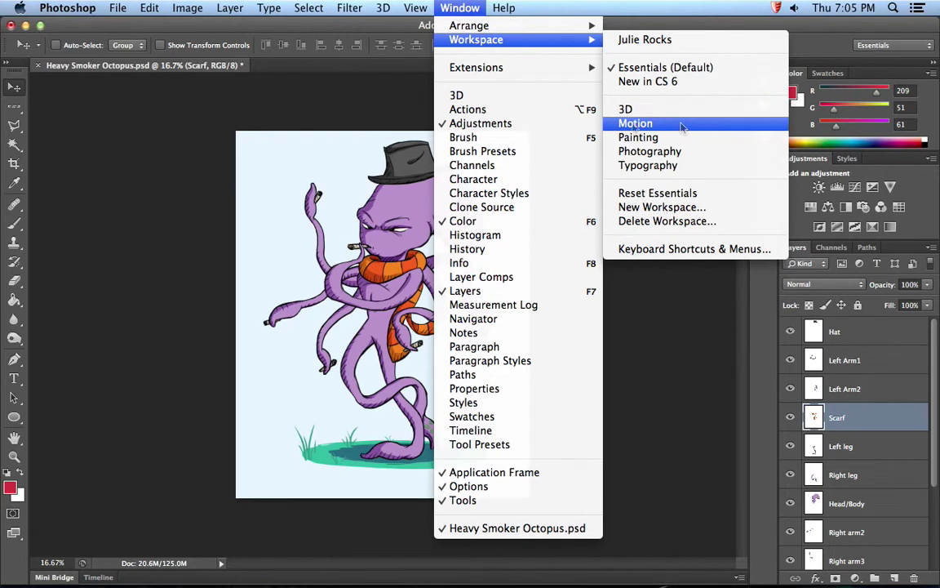
click(636, 127)
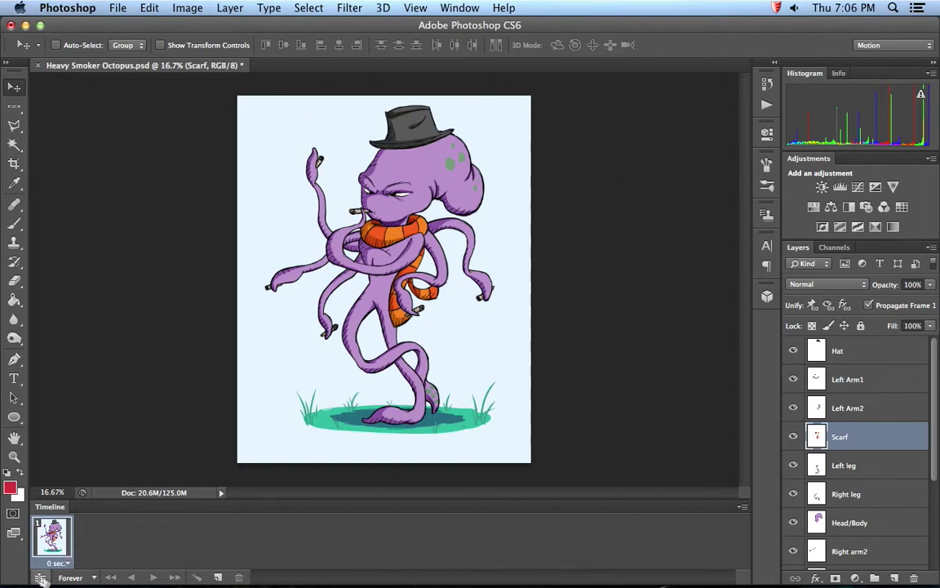
Set the frame animation to loop Forever, convert it to a video timeline and convert it back to frames.
click(93, 577)
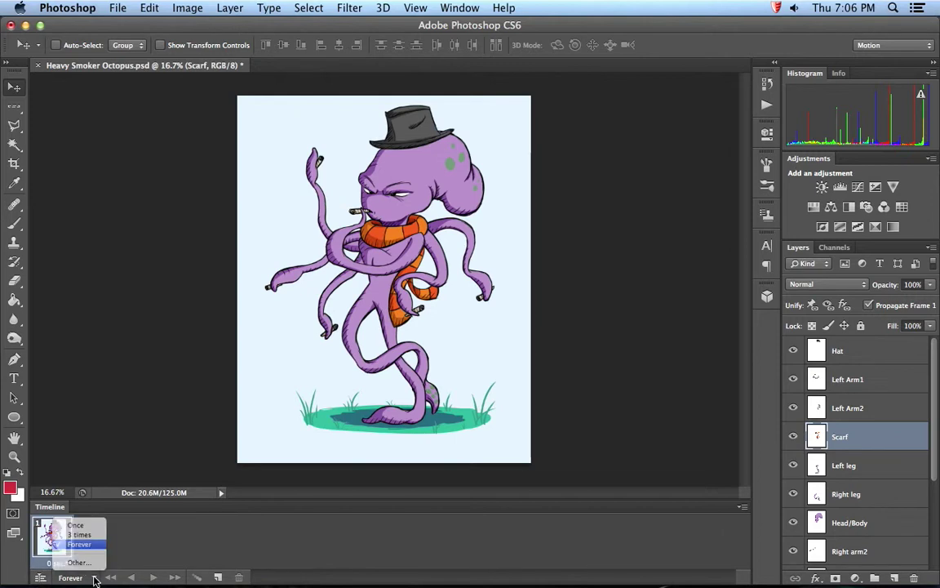
click(97, 544)
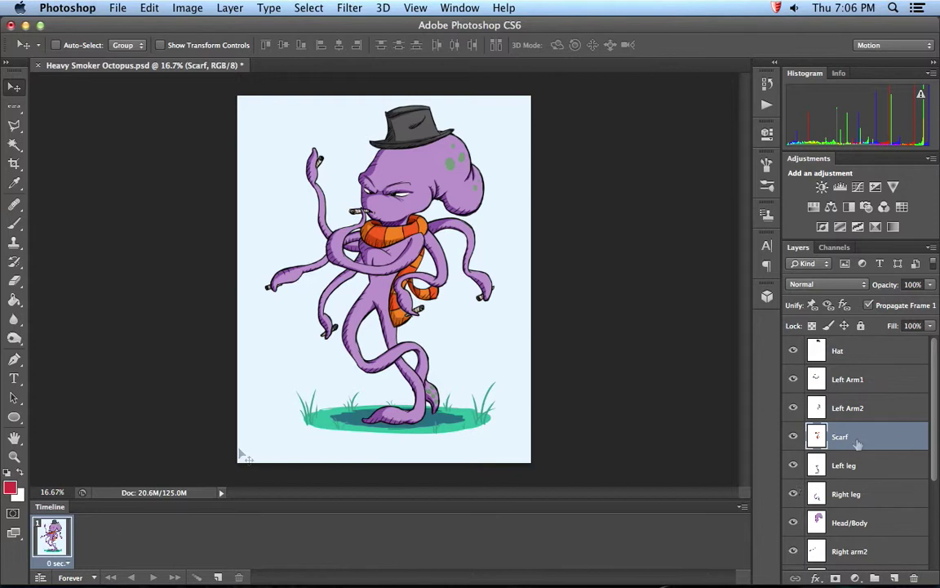
click(40, 577)
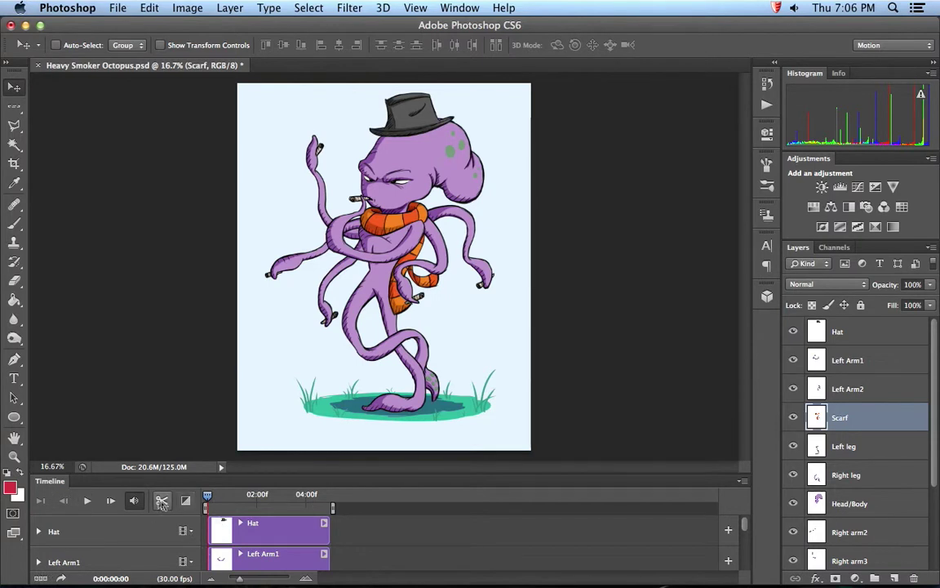
click(40, 578)
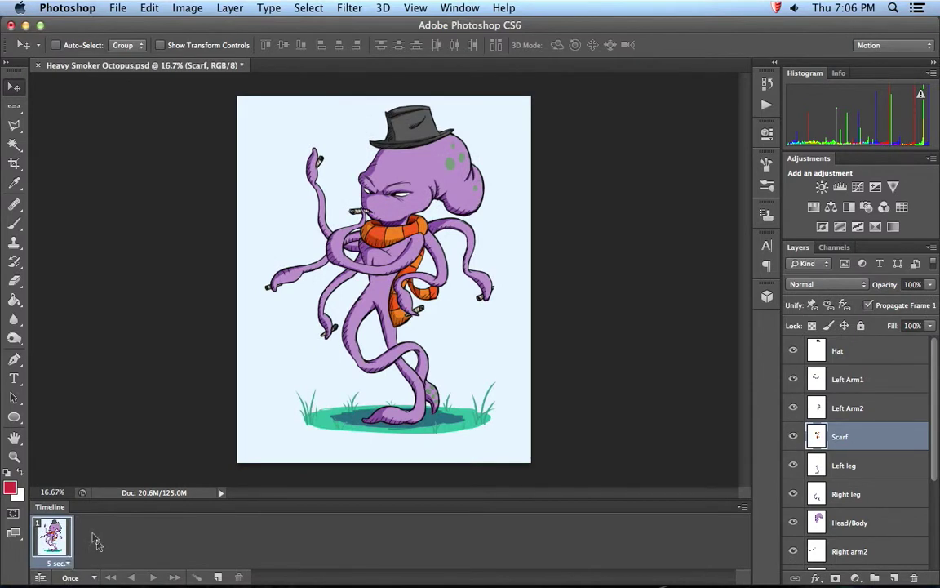
Keep the animation looping at Once and duplicate the first frame as a second frame.
click(94, 577)
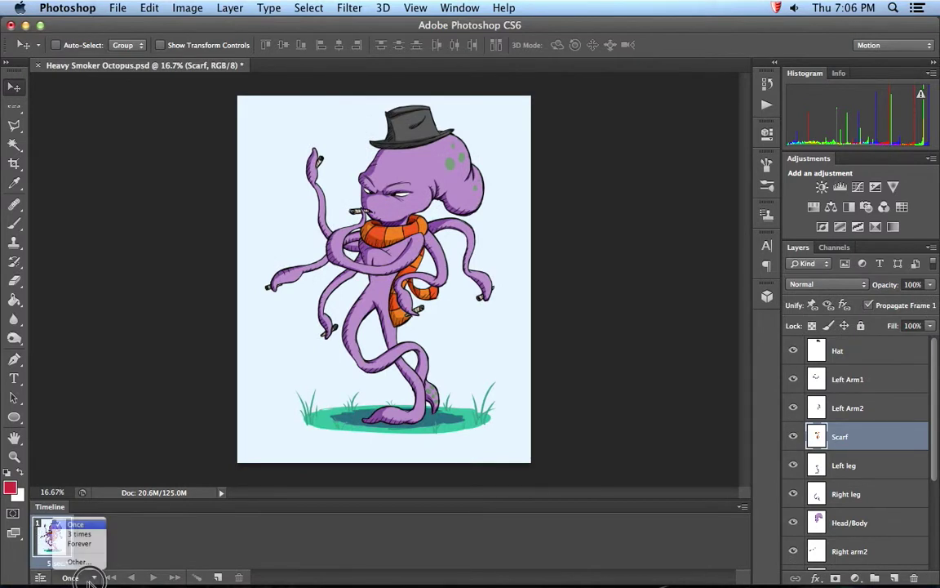
click(94, 578)
click(217, 577)
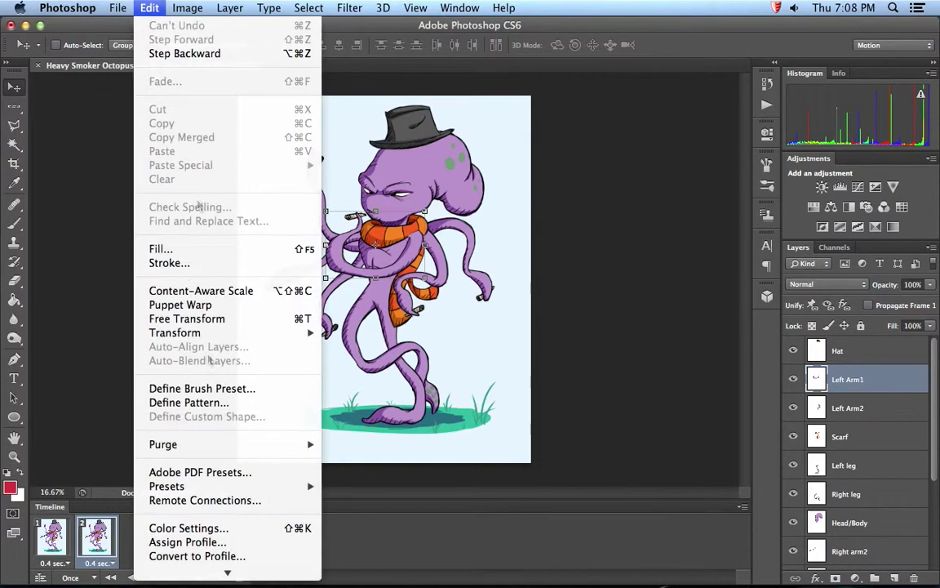
Start Puppet Warp on the Left Arm1 layer and place pins along the arm from the cigarette end to the shoulder.
click(214, 306)
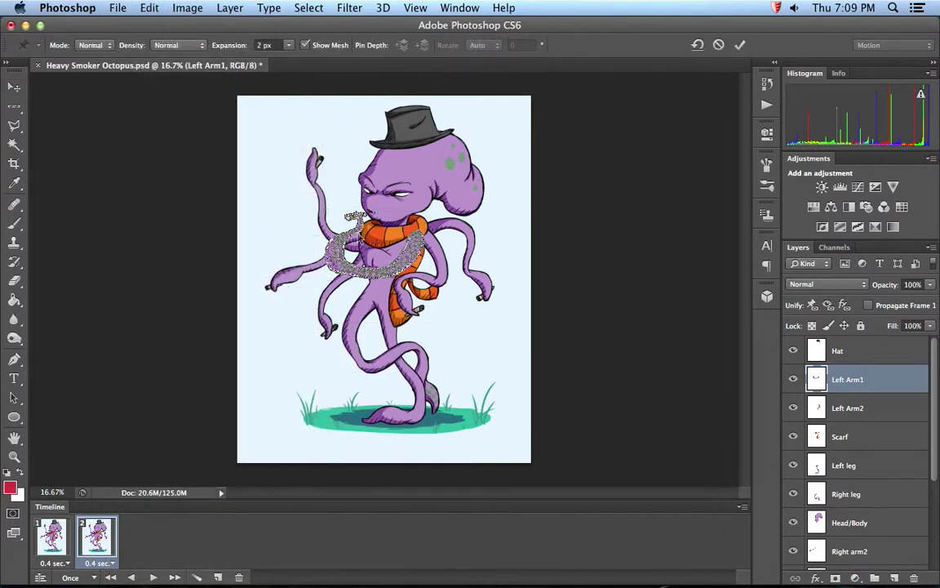
key(super+plus)
key(super+plus)
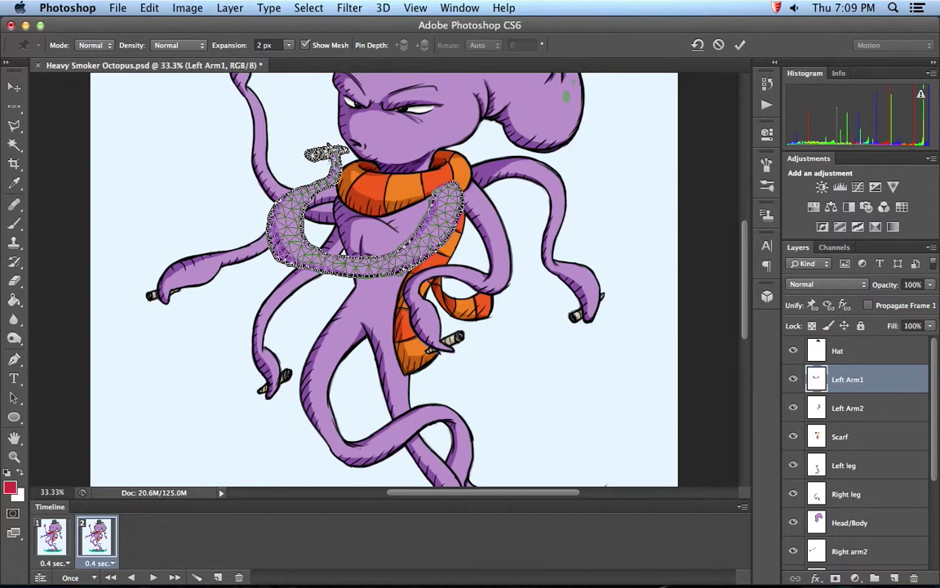
click(335, 161)
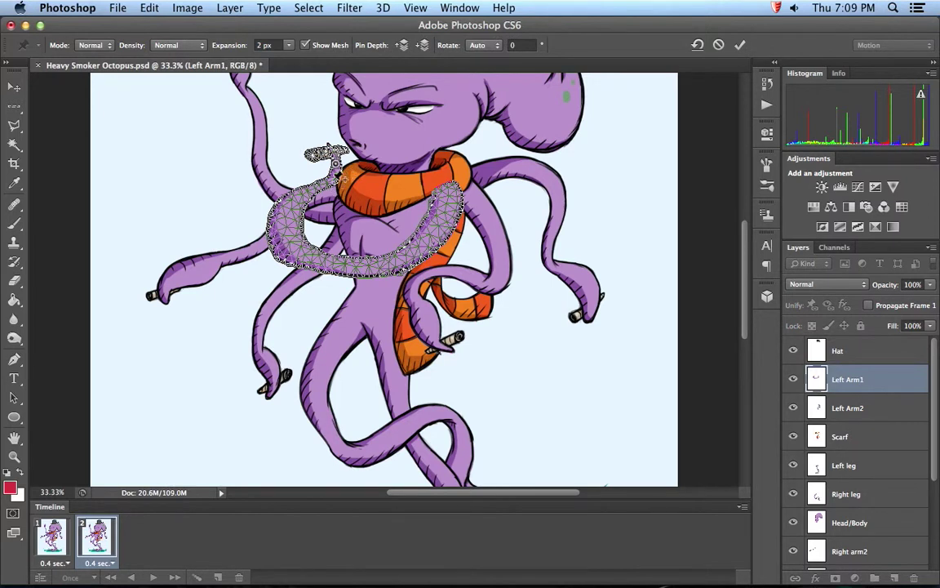
click(331, 180)
click(369, 265)
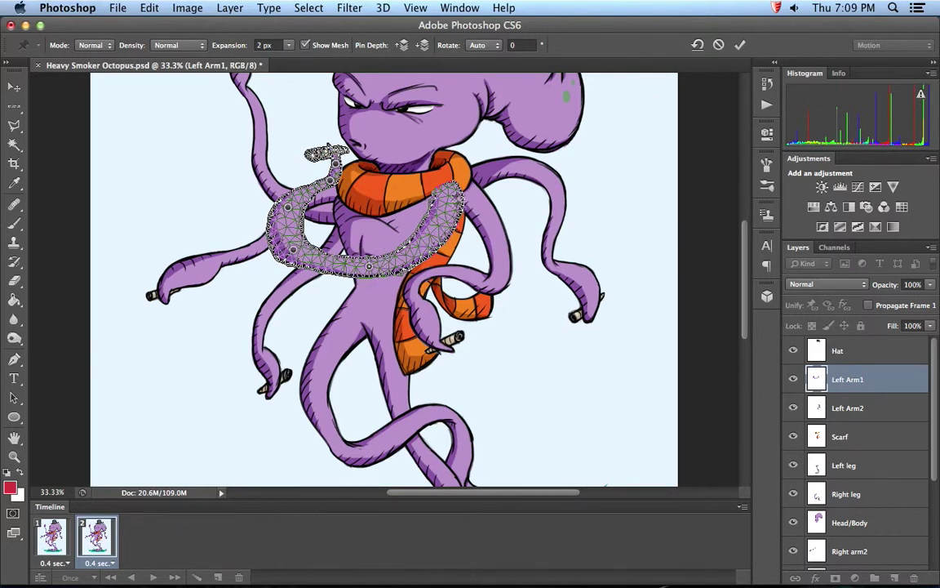
click(449, 195)
Reposition the Puppet Warp pins to tilt the cigarette away from the mouth and lower the arm, and apply the warp.
drag(343, 173, 343, 137)
drag(293, 250, 303, 190)
mouse_move(369, 266)
mouse_down()
mouse_move(391, 280)
mouse_move(382, 280)
mouse_up()
drag(449, 195, 450, 204)
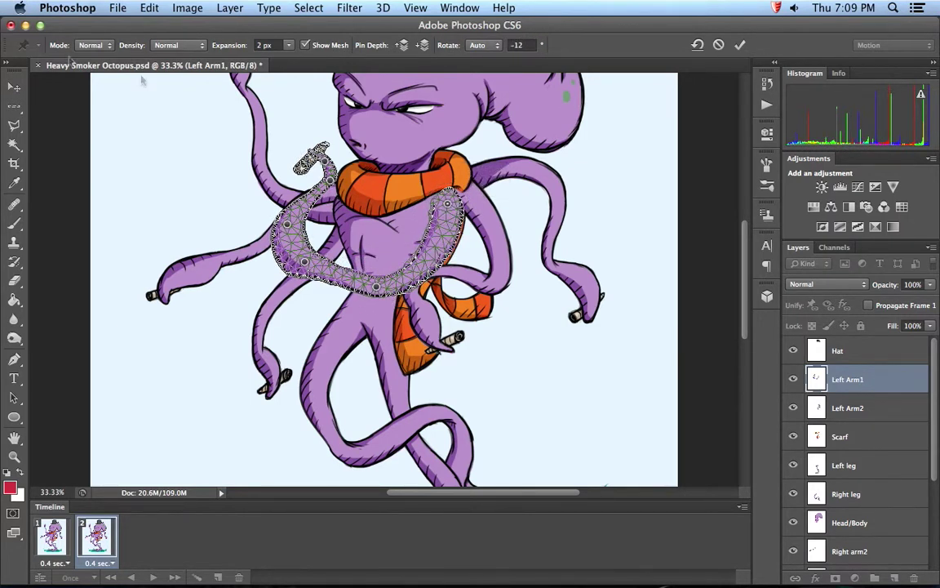
click(14, 87)
click(593, 223)
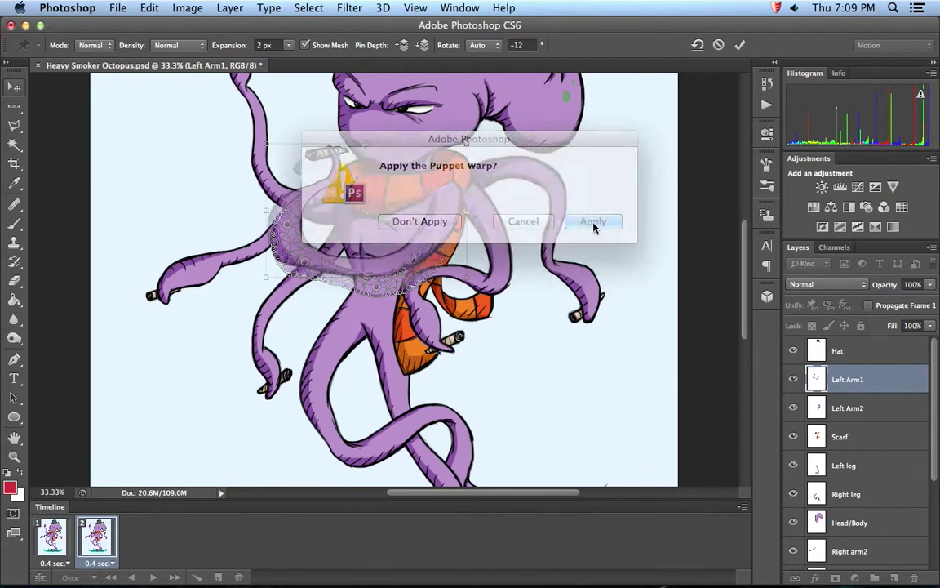
Compare the arm's pose between animation frames 1 and 2.
click(54, 531)
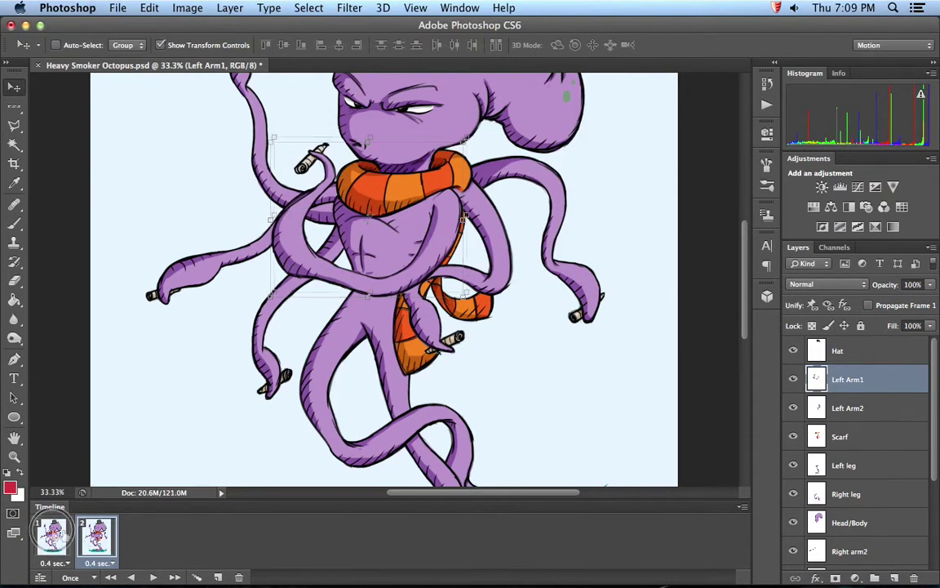
click(95, 545)
click(56, 538)
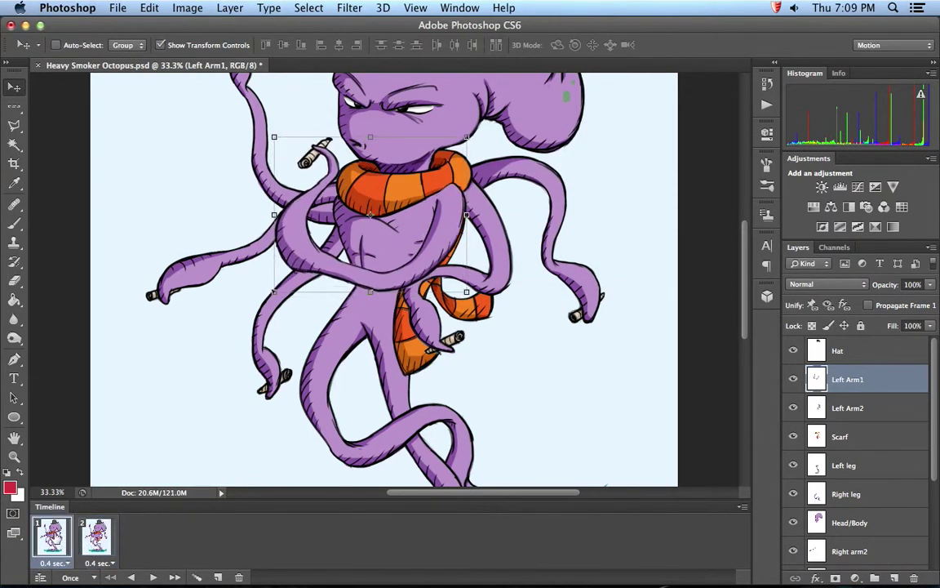
click(96, 536)
click(52, 536)
click(97, 535)
click(51, 535)
click(96, 535)
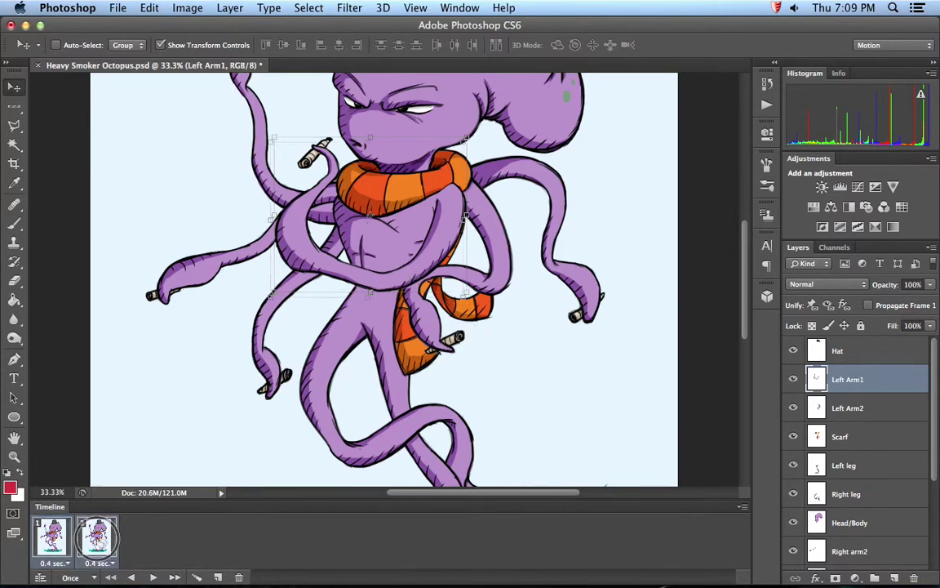
click(54, 535)
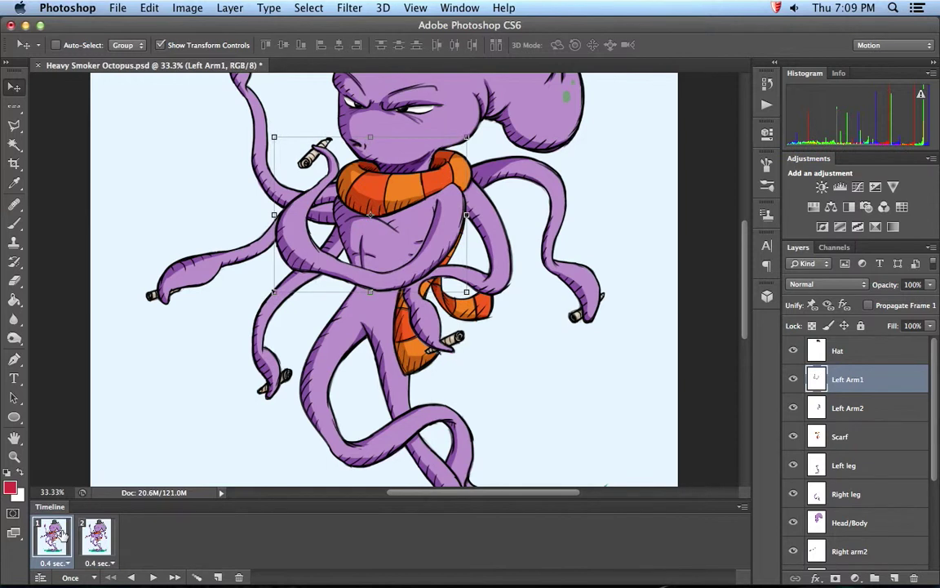
Quit Photoshop without saving the changes to the octopus document.
click(117, 9)
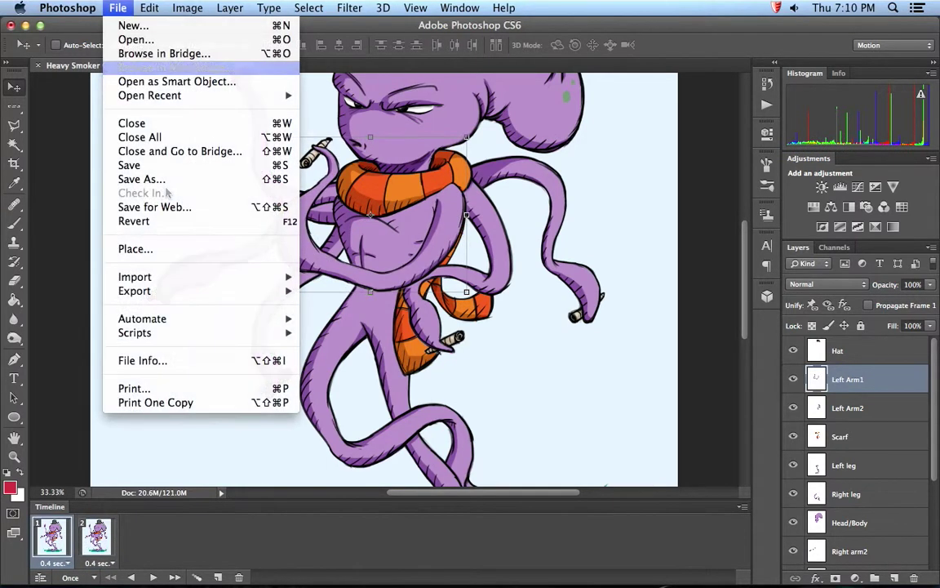
mouse_move(68, 8)
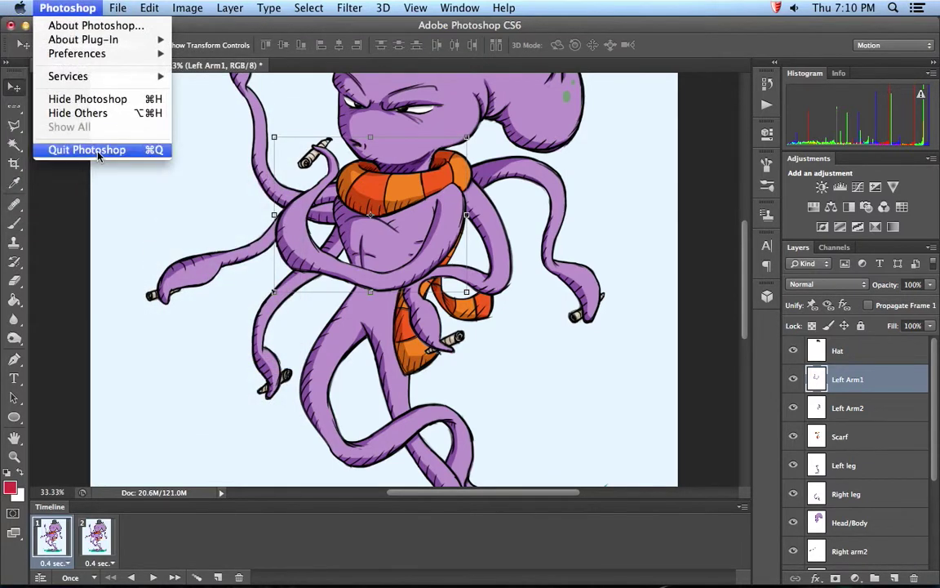
click(98, 151)
click(429, 225)
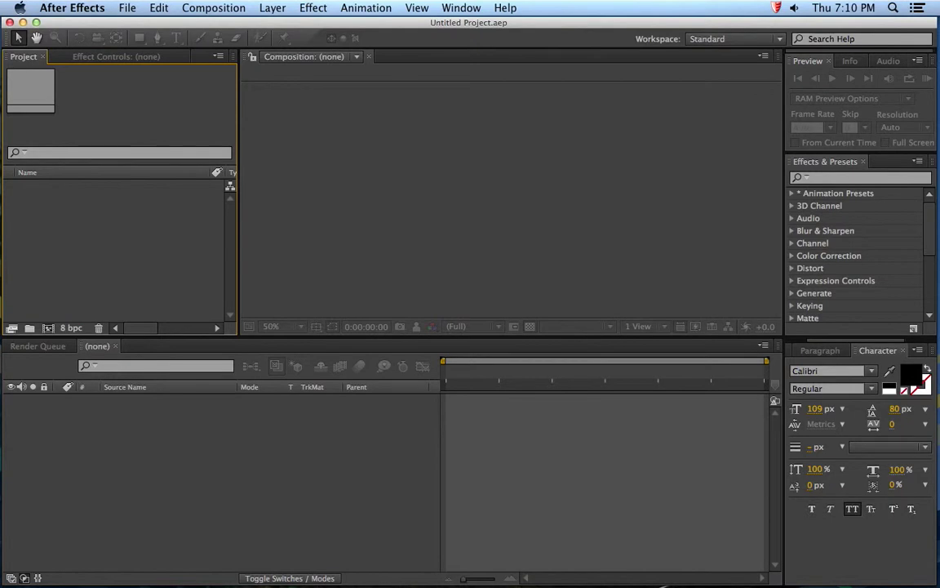
In After Effects, import Heavy Smoker Octopus.psd from the Desktop as Composition – Retain Layer Sizes with editable layer styles.
click(72, 7)
mouse_move(128, 8)
mouse_move(220, 183)
click(336, 187)
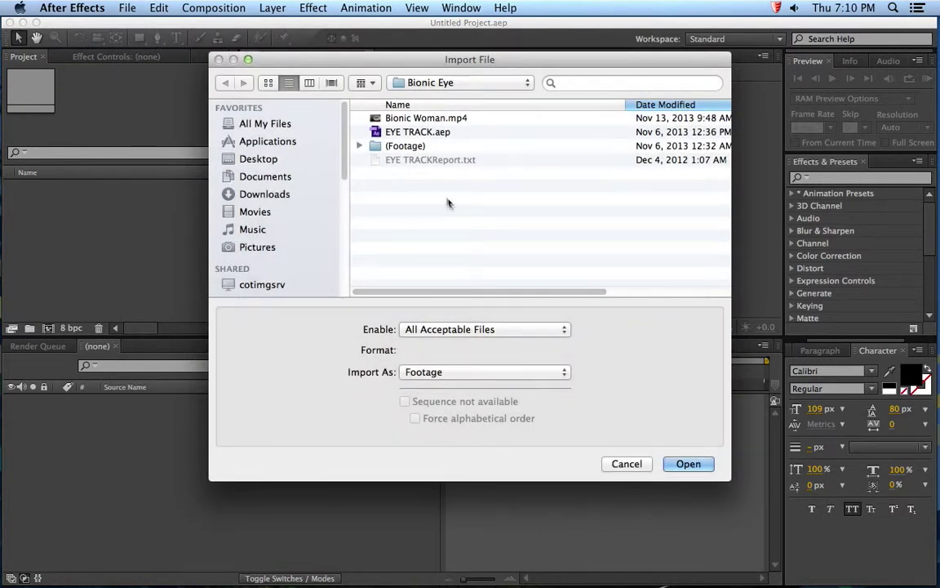
click(258, 158)
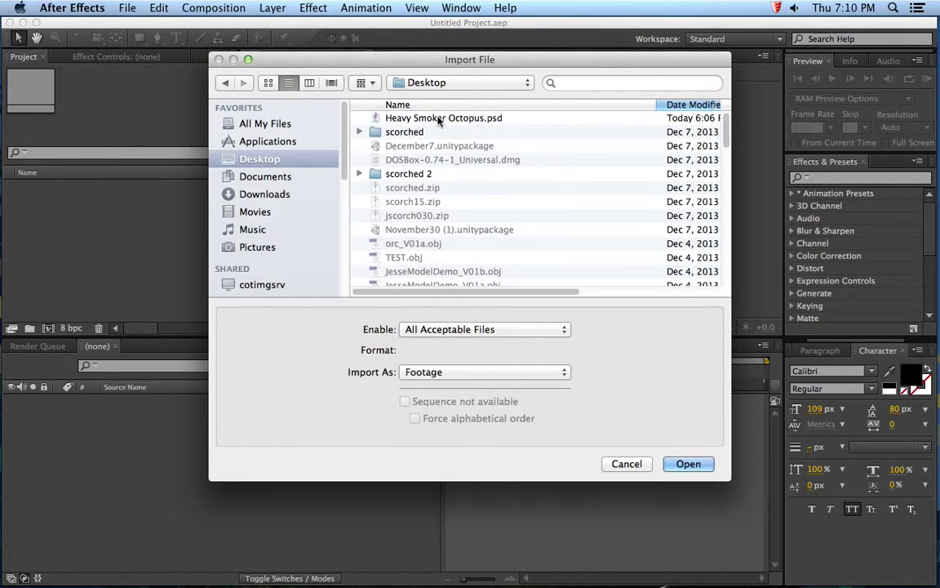
click(396, 117)
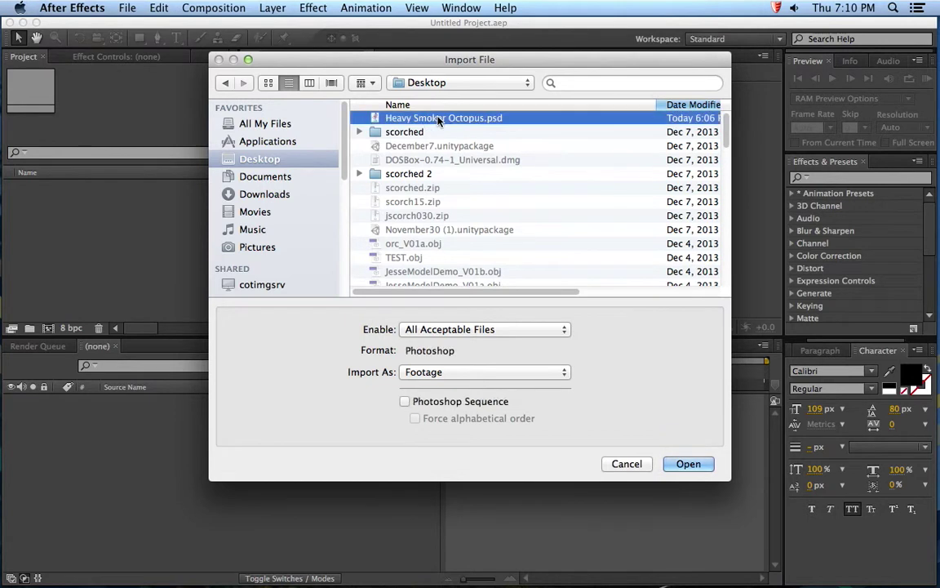
click(688, 464)
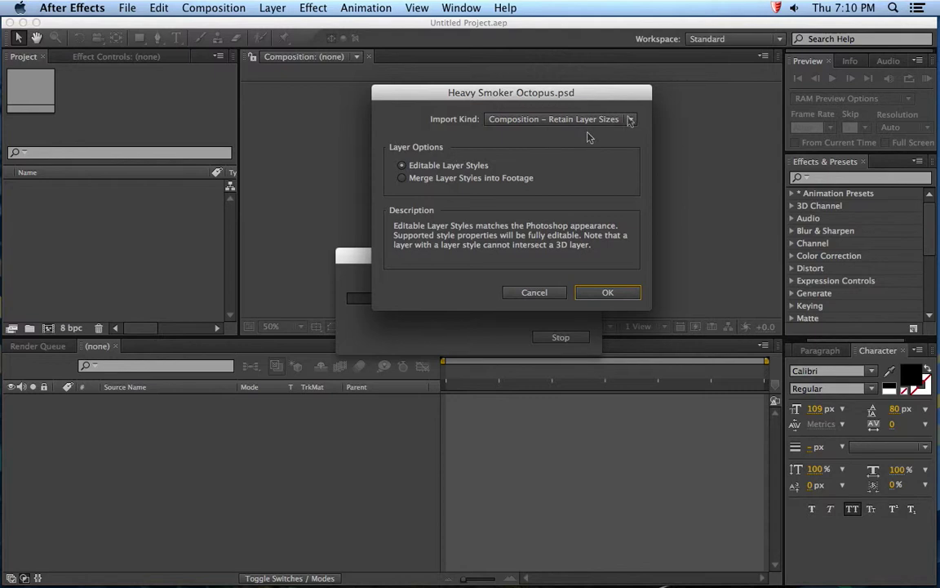
click(608, 292)
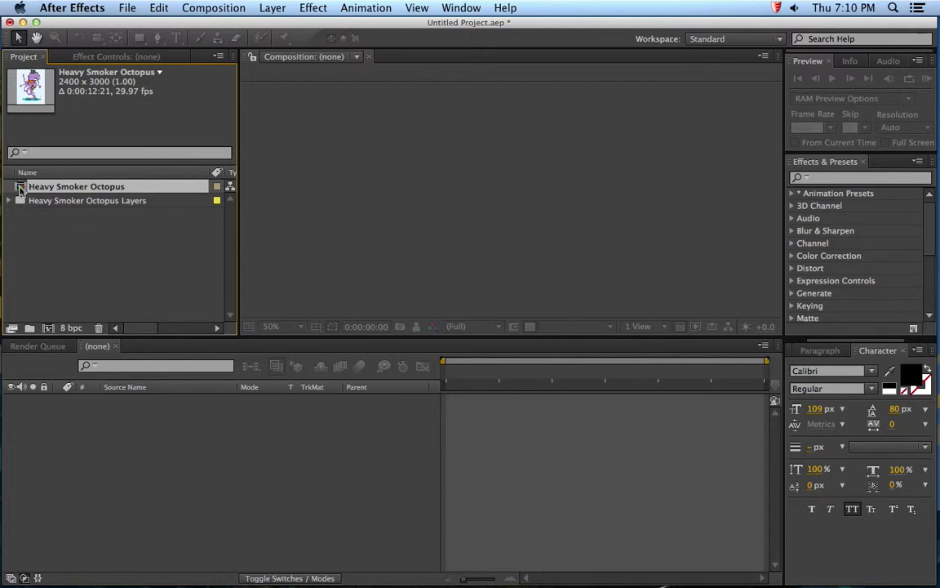
Open the Heavy Smoker Octopus composition and select the Left Arm1 layer in the artwork.
double_click(22, 188)
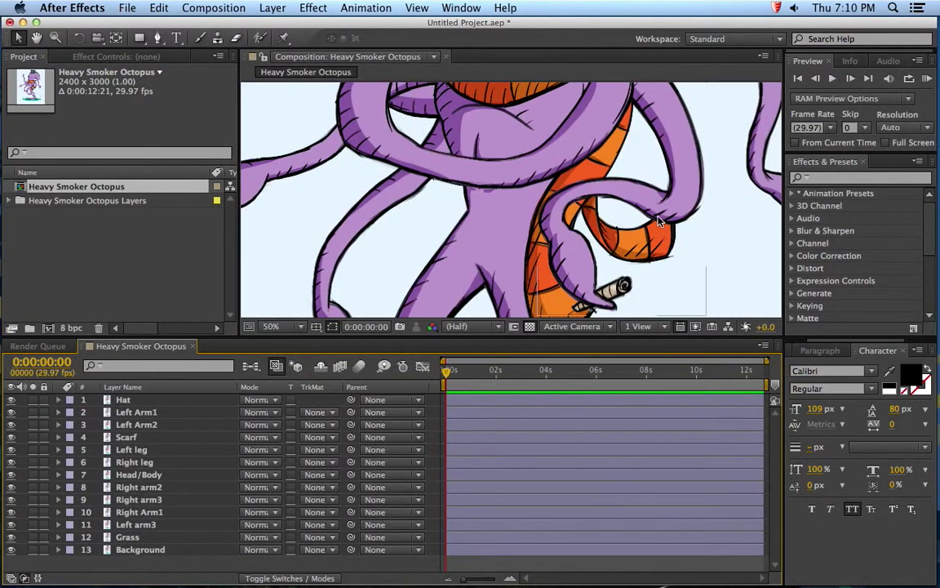
scroll(707, 218, down, 4)
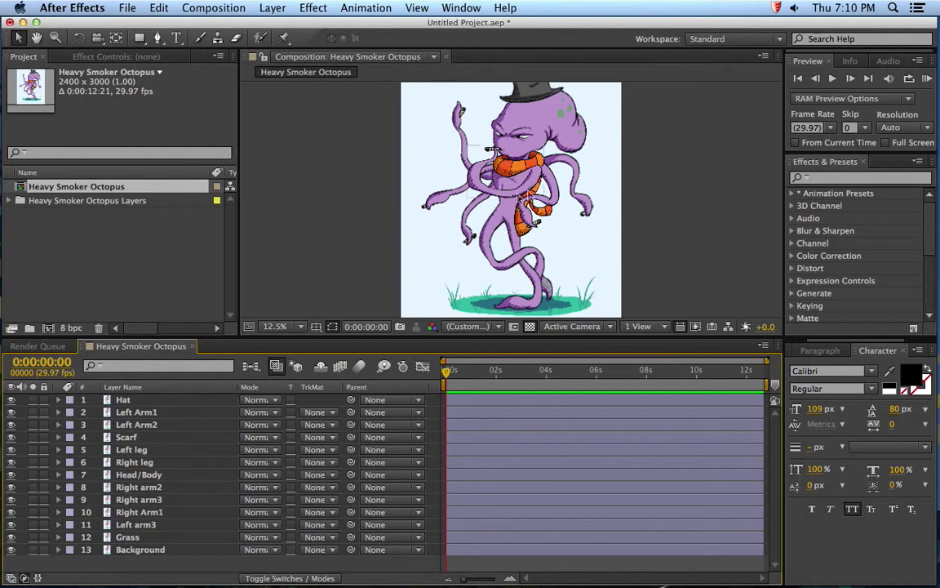
scroll(517, 195, up, 1)
click(518, 190)
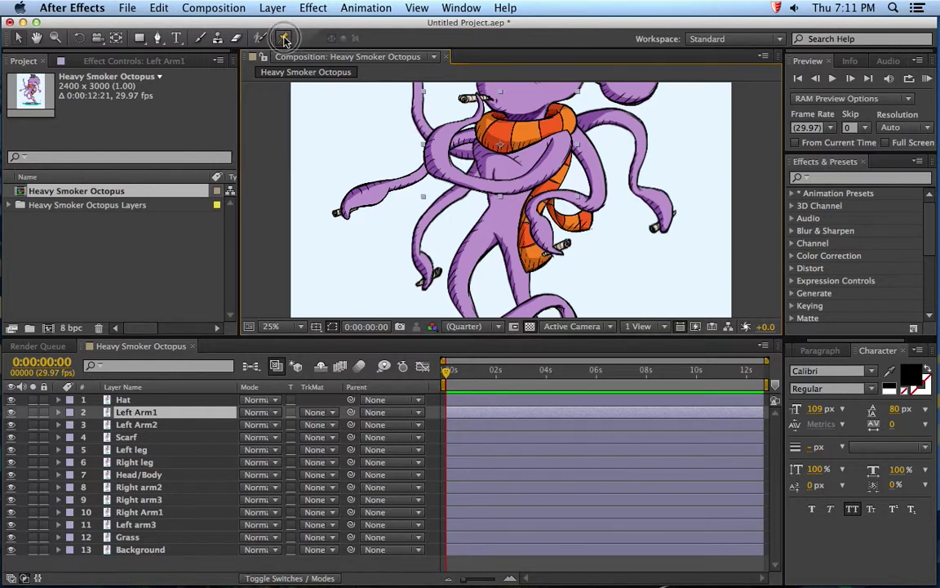
Place six puppet pins along the Left Arm1 layer, from the cigarette hand around the curve to the shoulder.
click(283, 39)
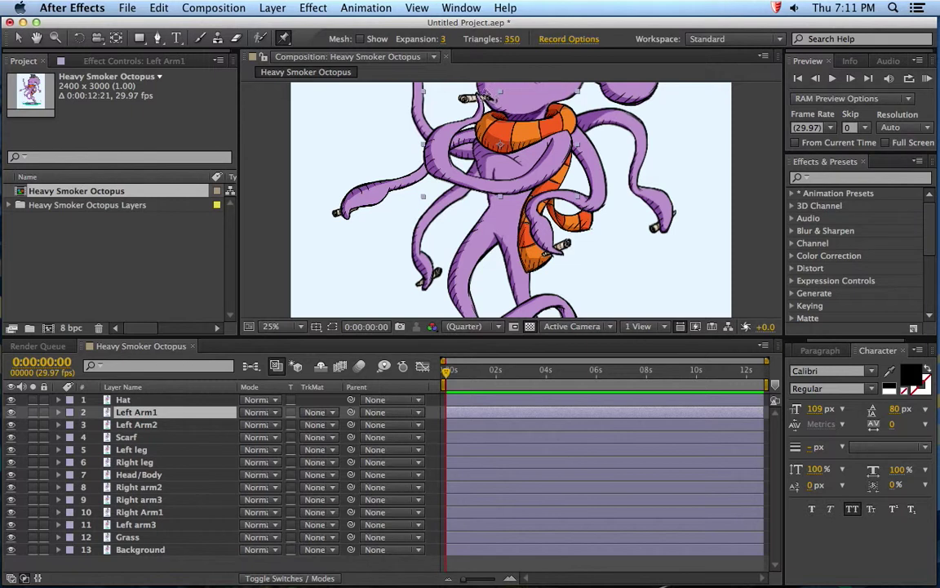
click(484, 96)
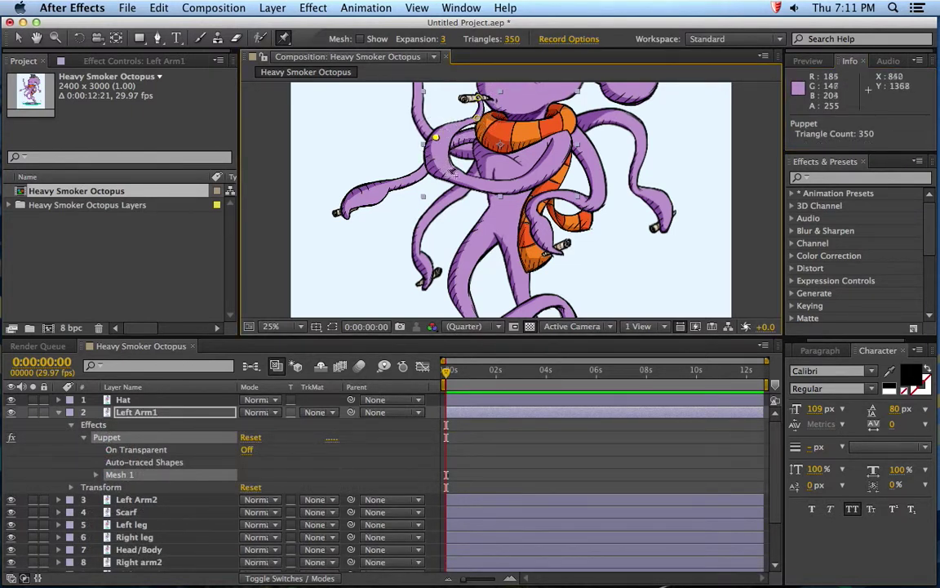
click(516, 187)
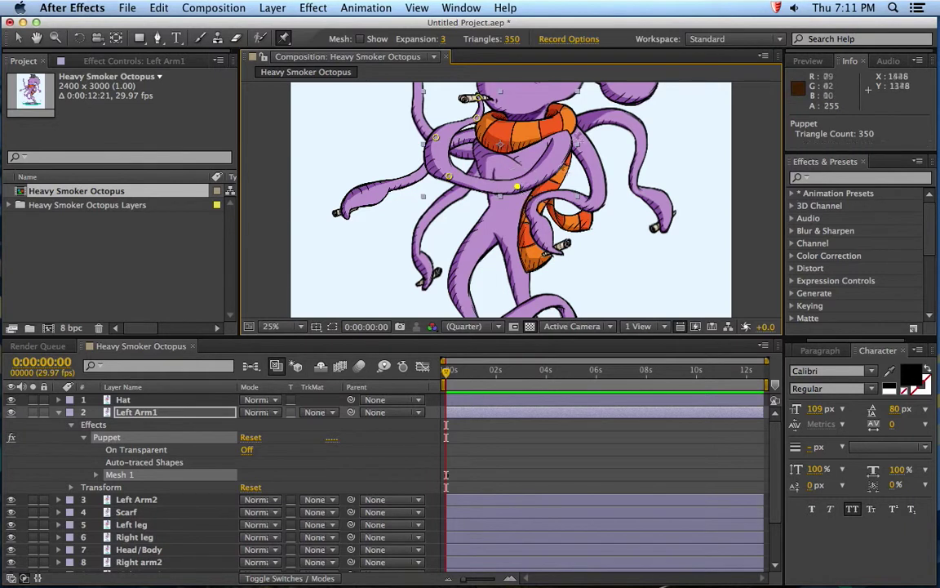
click(562, 141)
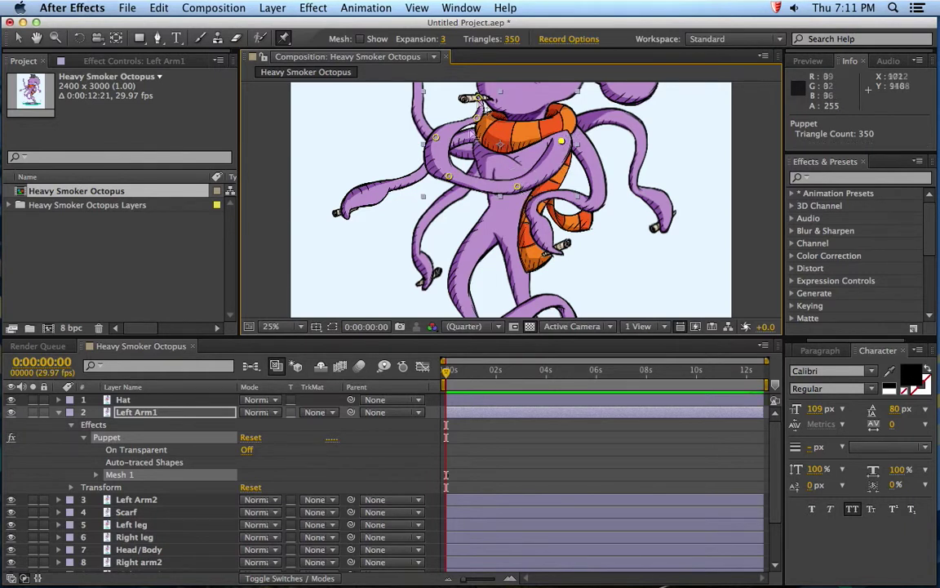
Try moving the puppet pin at the cigarette sideways, and undo the move.
drag(479, 97, 506, 100)
key(super+z)
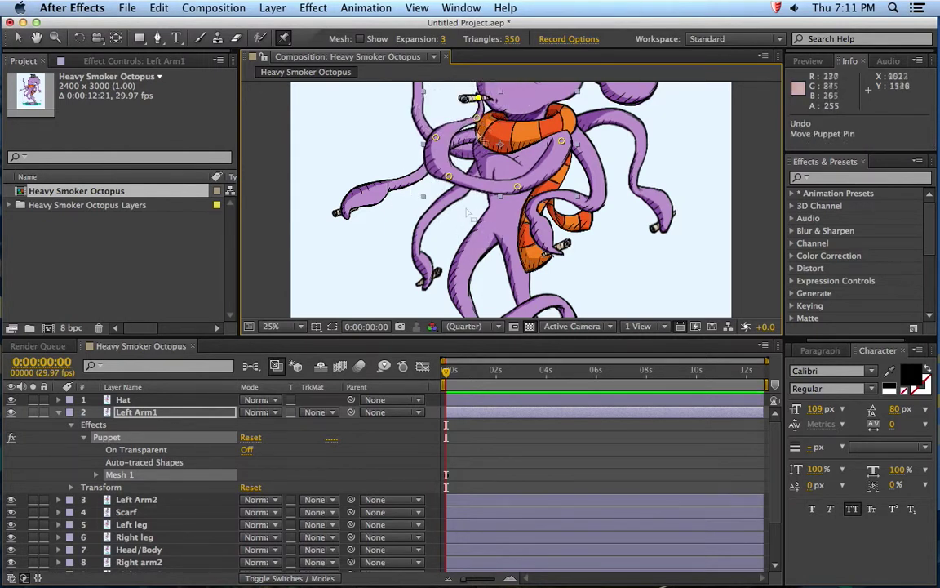
Expand Mesh 1 and its Deform group on Left Arm1 to examine the position keyframe of Puppet Pin 6.
key(space)
drag(629, 134, 625, 178)
key(super+p)
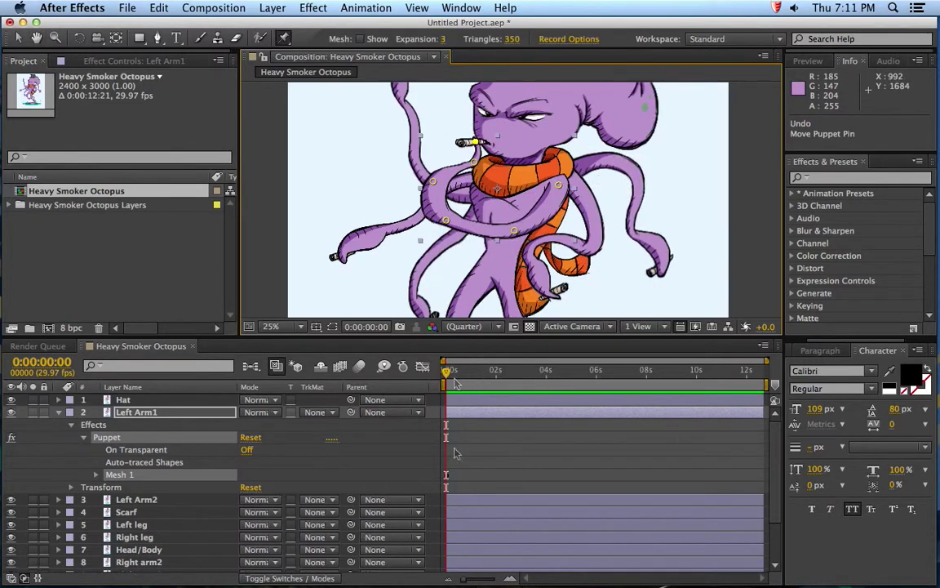
click(95, 474)
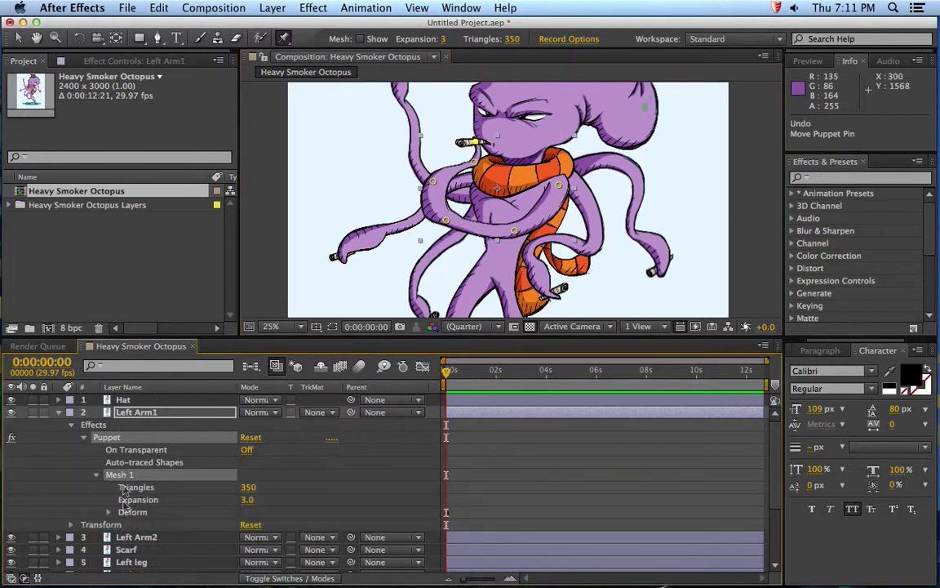
click(97, 474)
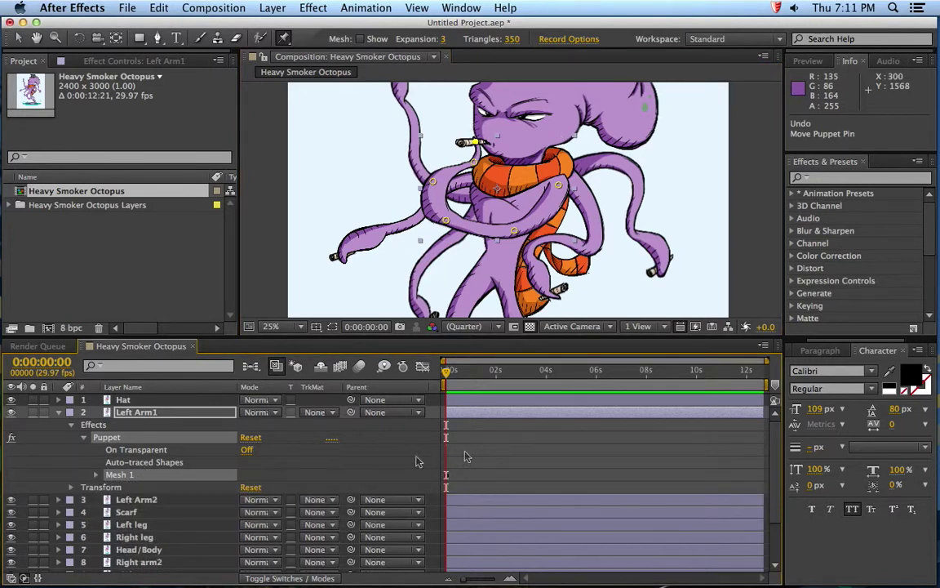
click(95, 475)
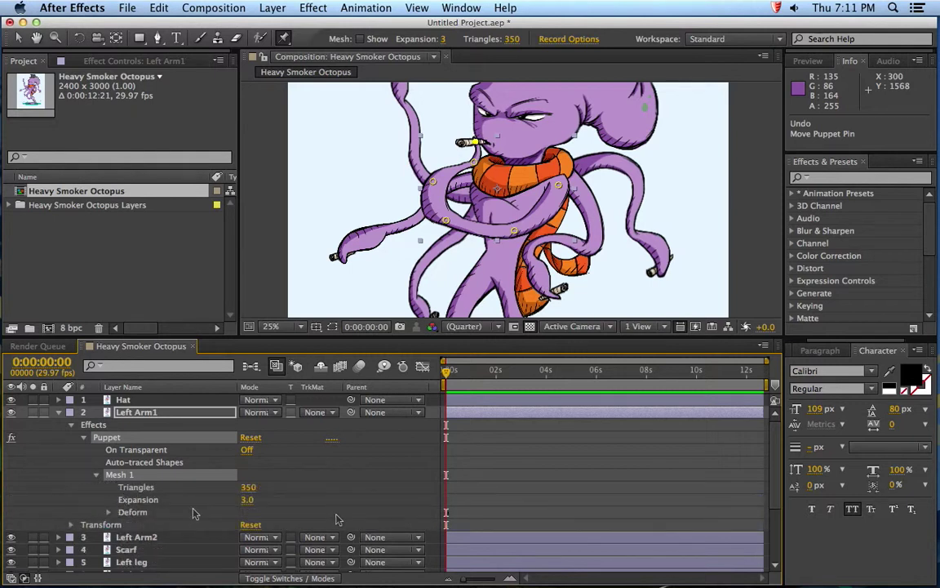
click(108, 512)
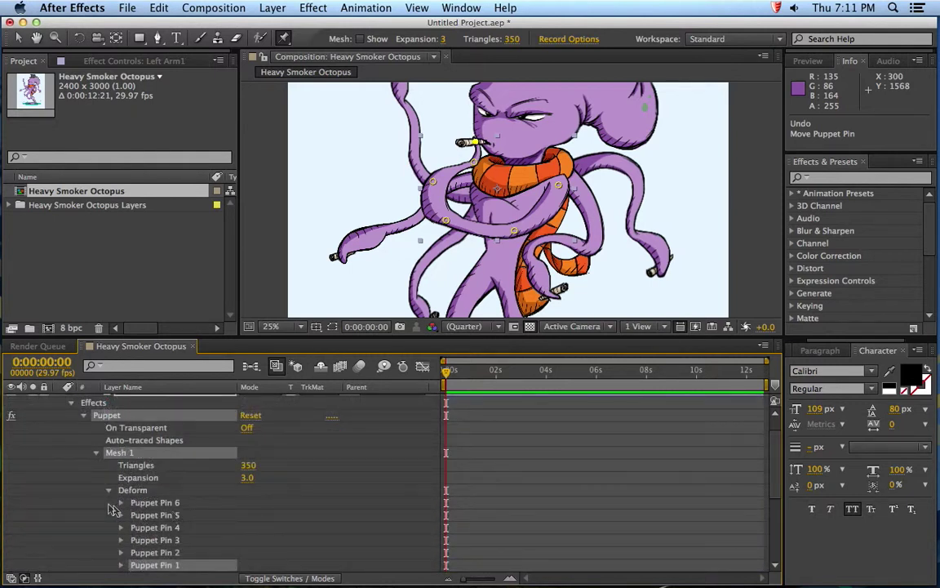
click(121, 504)
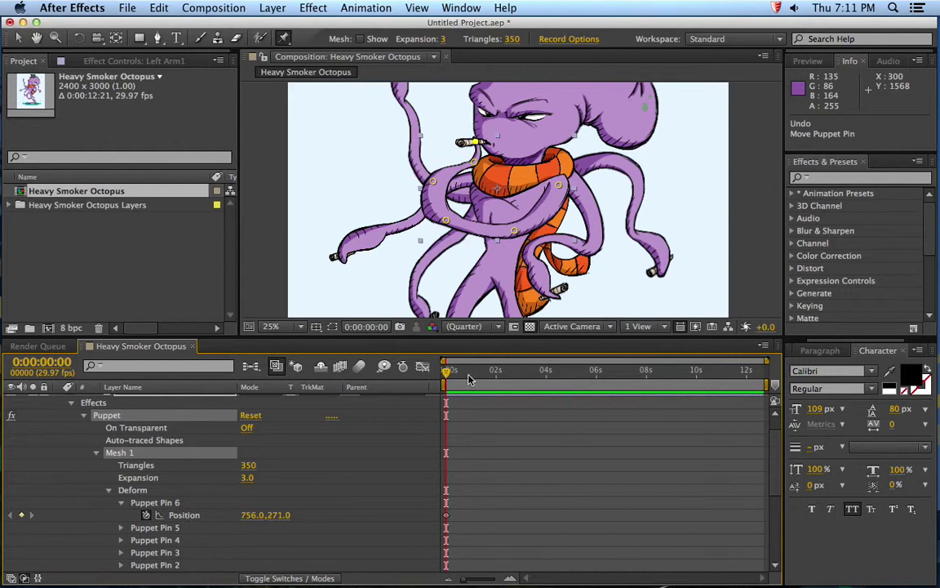
At 0:00:10:01, repose Left Arm1 by pulling the hand pins away from the mouth and lowering the pins along the arm's curve.
drag(447, 372, 698, 375)
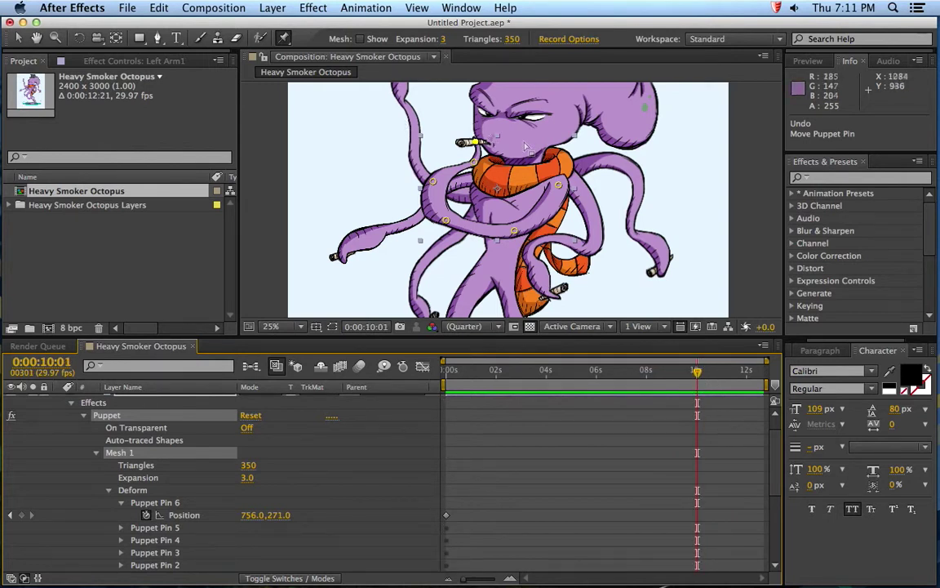
drag(466, 142, 457, 164)
drag(446, 221, 450, 236)
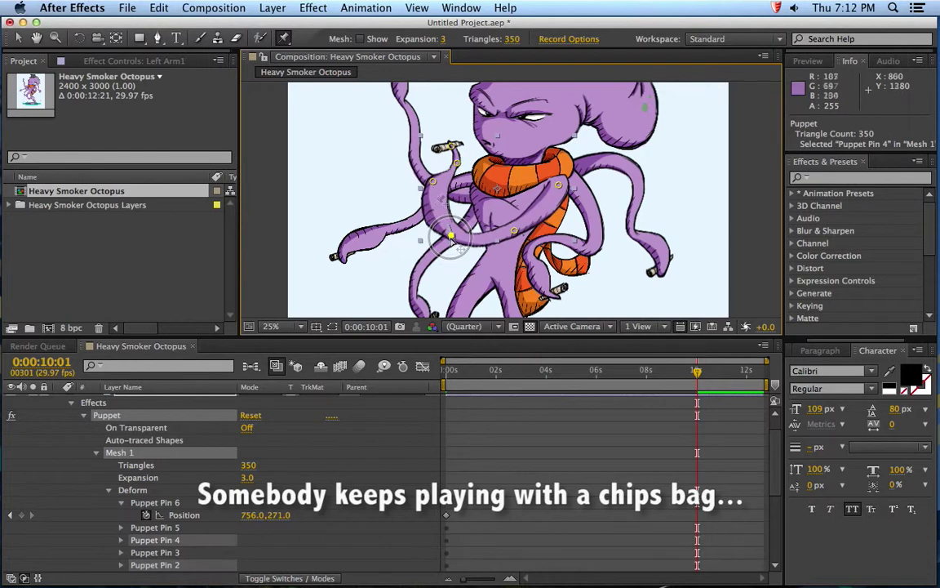
mouse_move(433, 182)
mouse_down()
mouse_move(422, 197)
mouse_move(435, 197)
mouse_up()
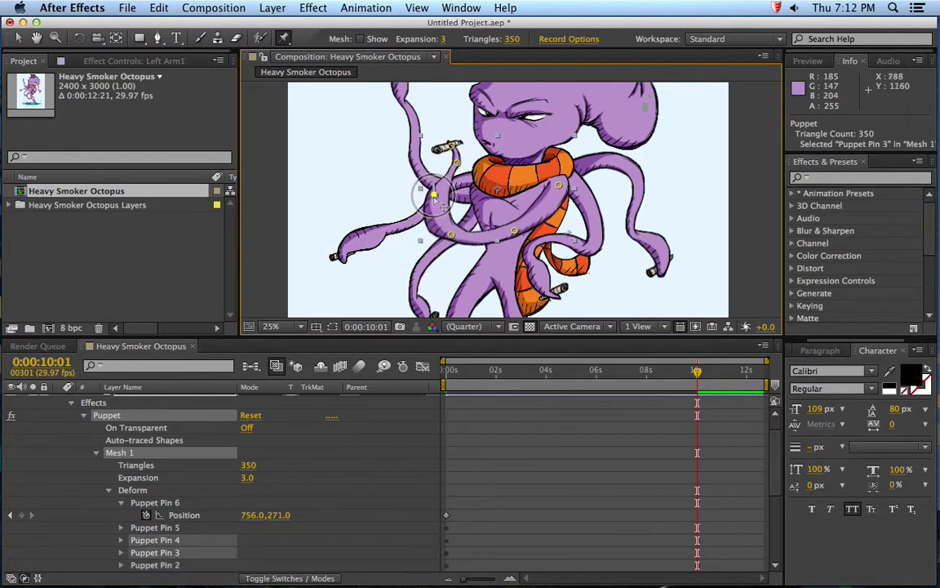
drag(516, 231, 525, 239)
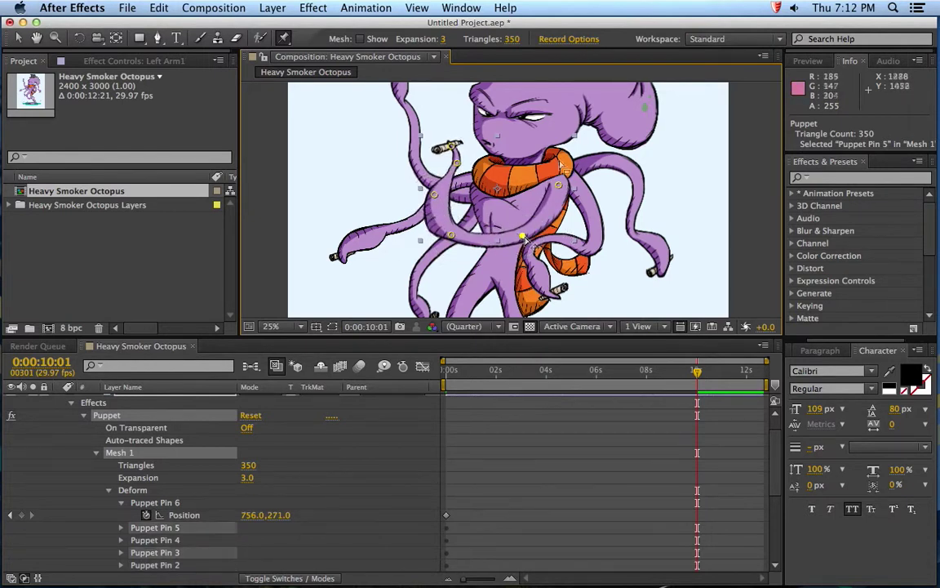
Play the Left Arm1 animation from 0:00:00:00 to check the movement.
drag(697, 372, 437, 369)
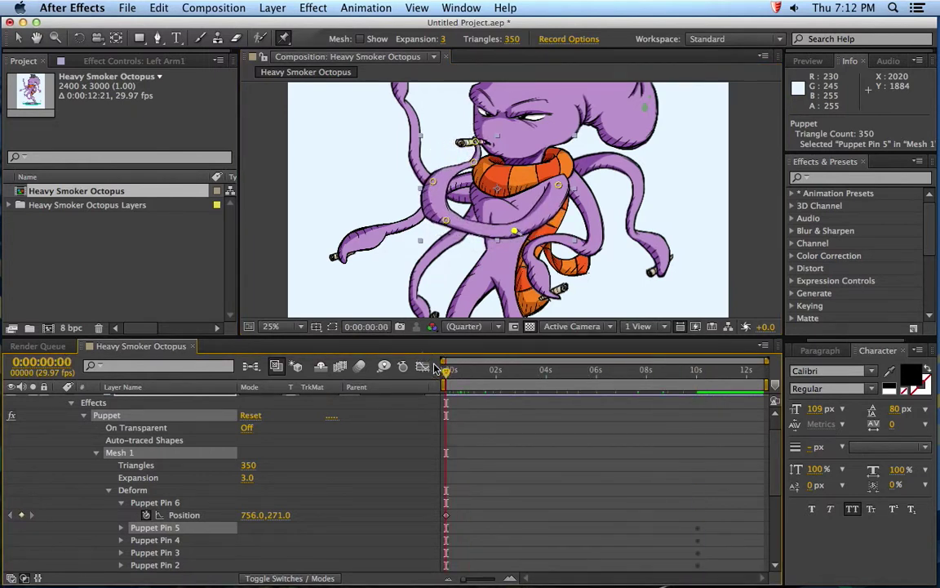
key(space)
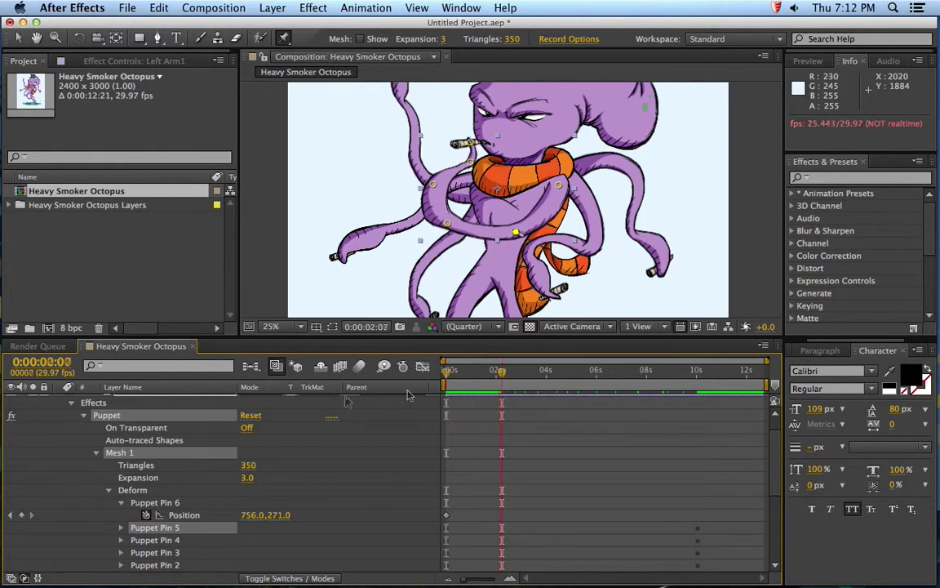
key(space)
click(807, 61)
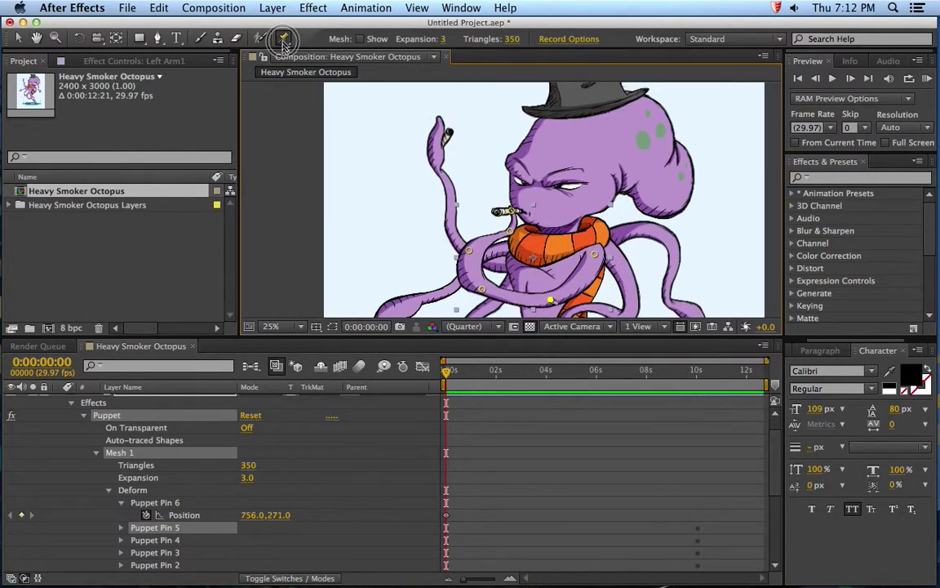
Collapse the Left Arm1 effects and select the Right arm3 layer for puppet pinning.
click(283, 39)
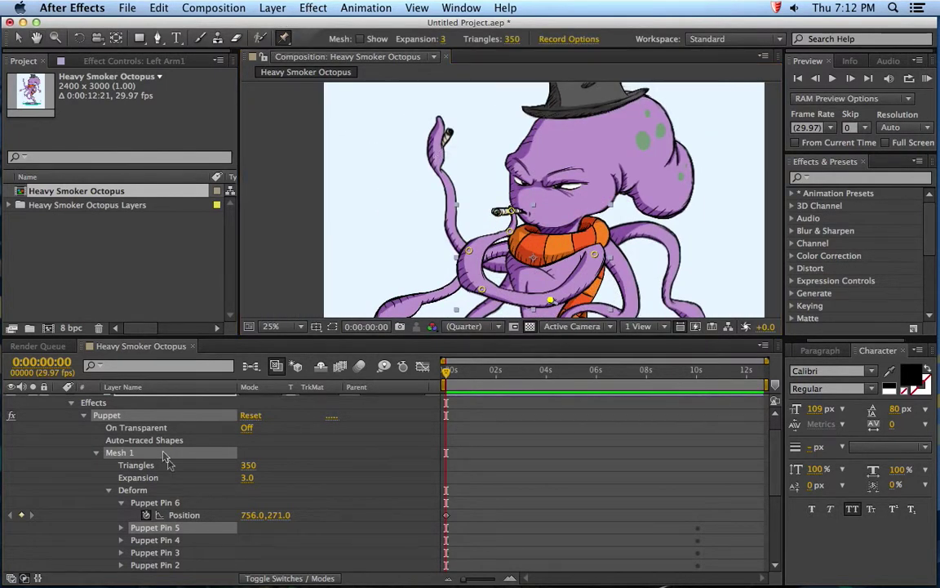
click(70, 403)
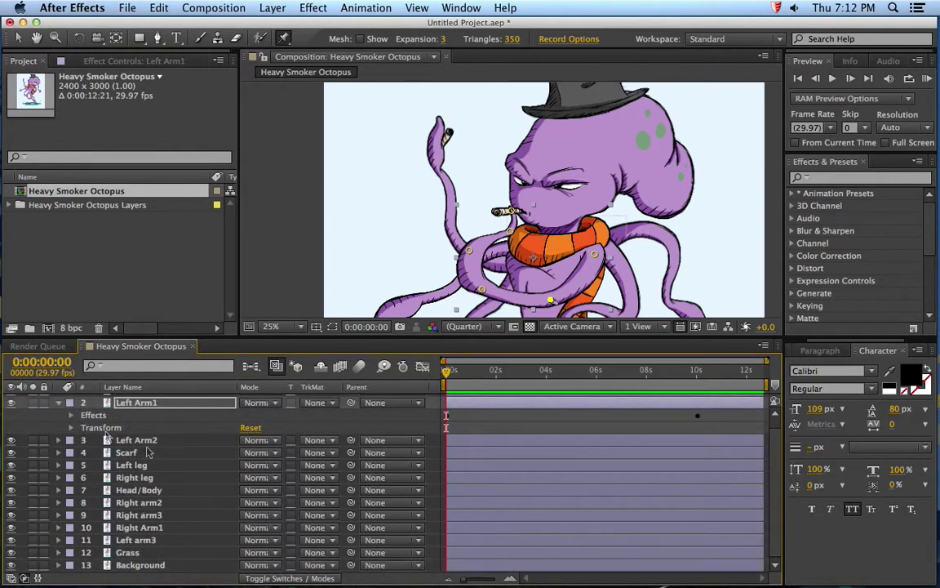
click(441, 147)
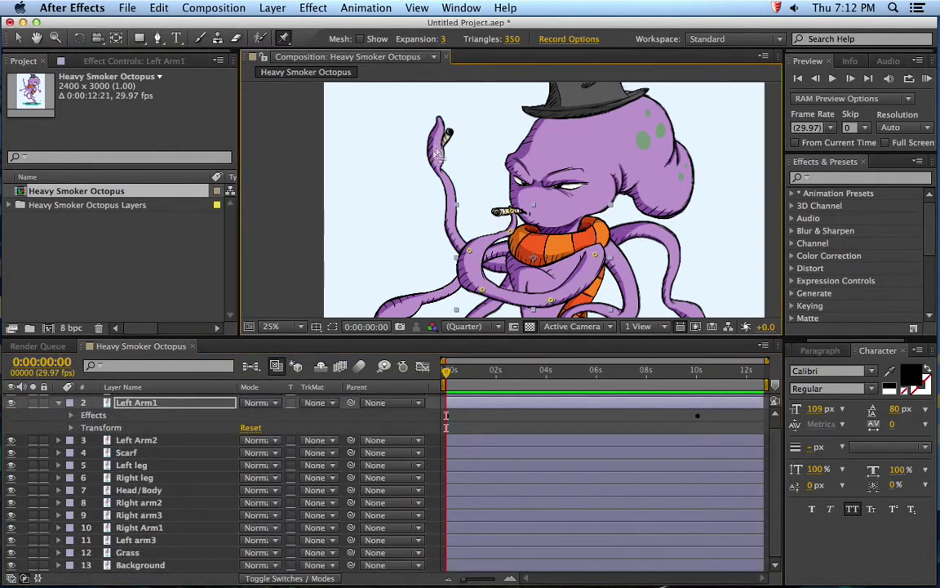
click(127, 441)
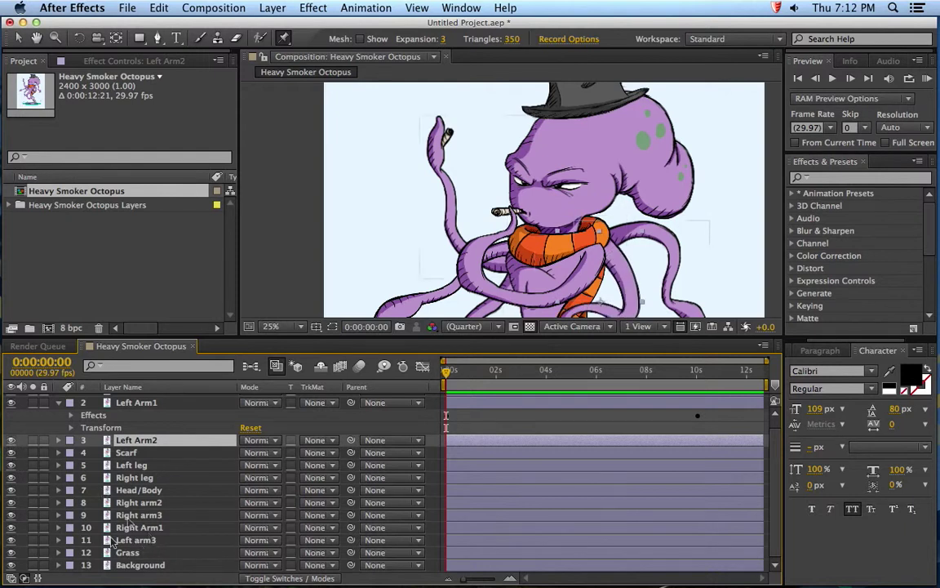
click(81, 516)
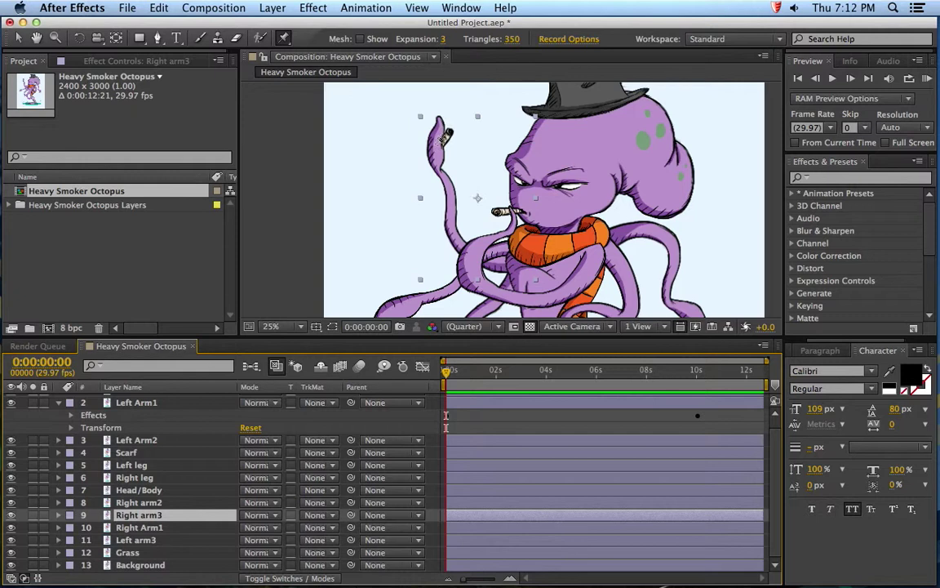
Place three puppet pins along Right arm3 and record a waving motion of the pin nearest the hand.
click(438, 168)
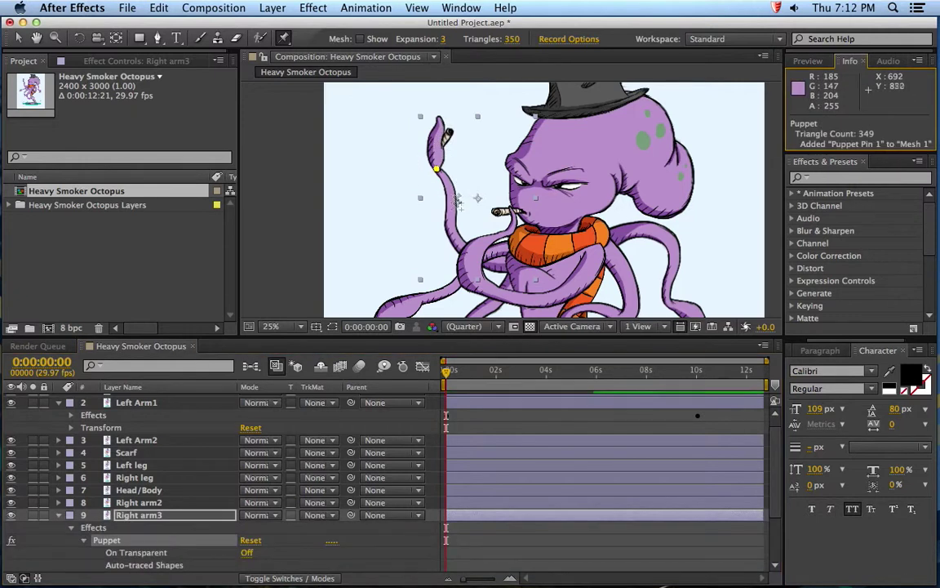
click(451, 223)
click(502, 263)
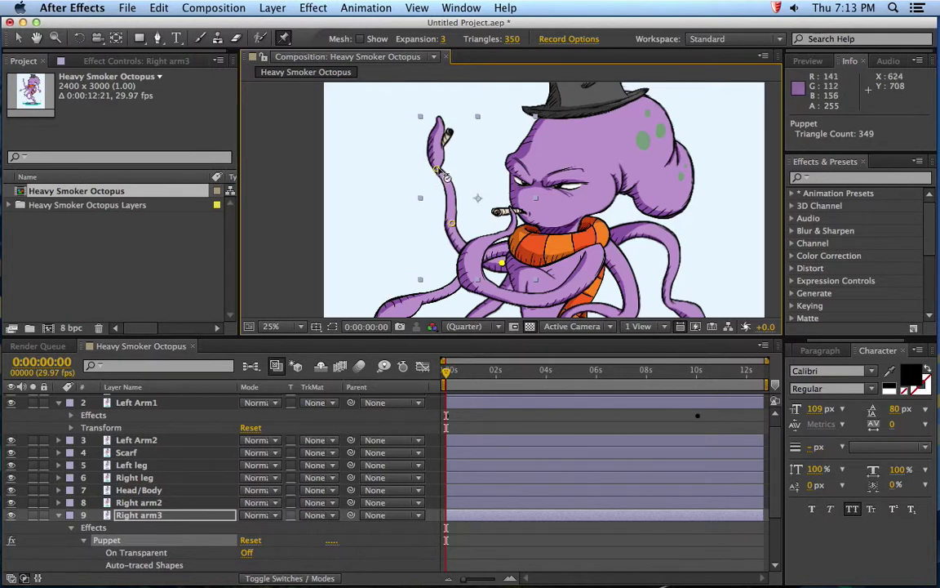
mouse_move(445, 177)
mouse_down()
mouse_move(426, 178)
mouse_move(441, 170)
mouse_move(430, 181)
mouse_move(450, 178)
mouse_move(432, 173)
mouse_up()
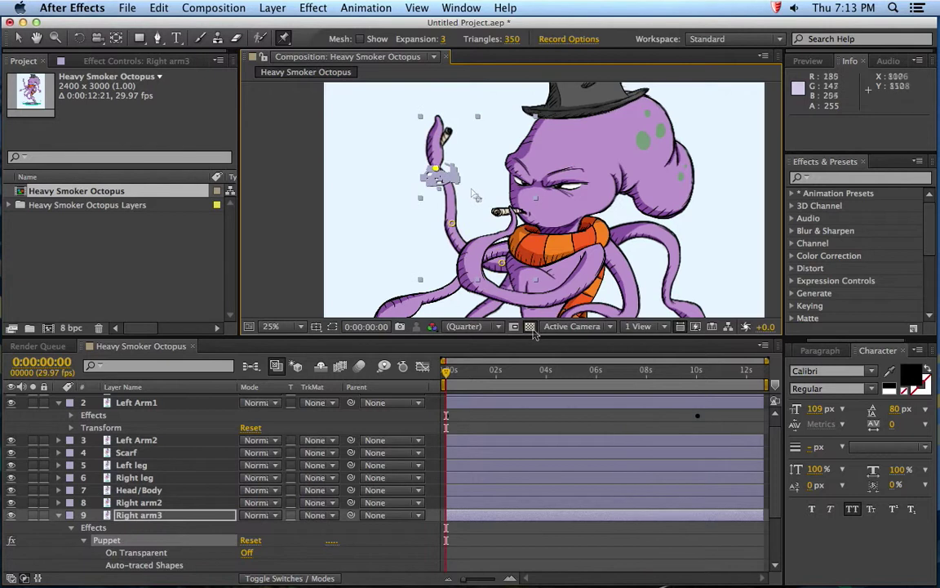
Run a RAM preview of the composition to check the waving Right arm3, and stop it.
click(808, 61)
click(926, 79)
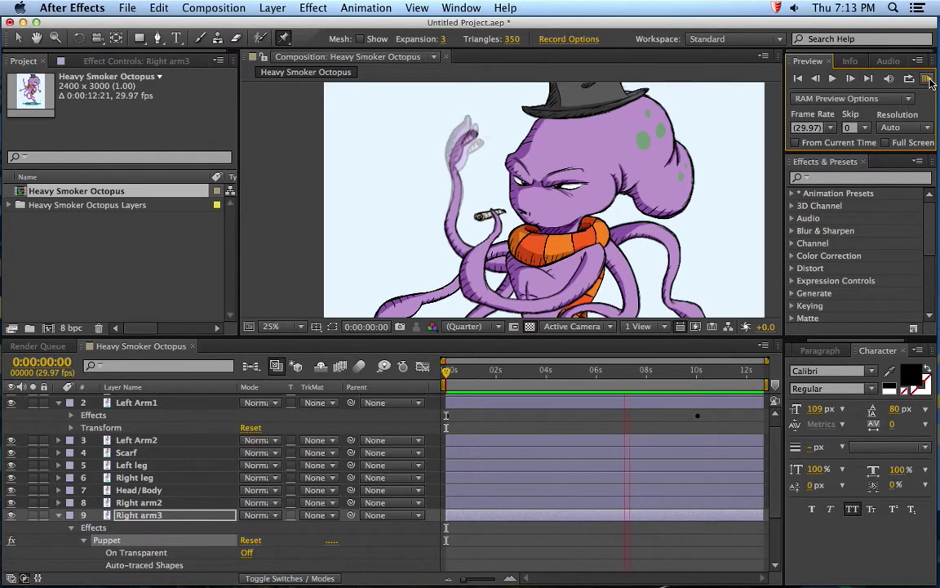
click(928, 79)
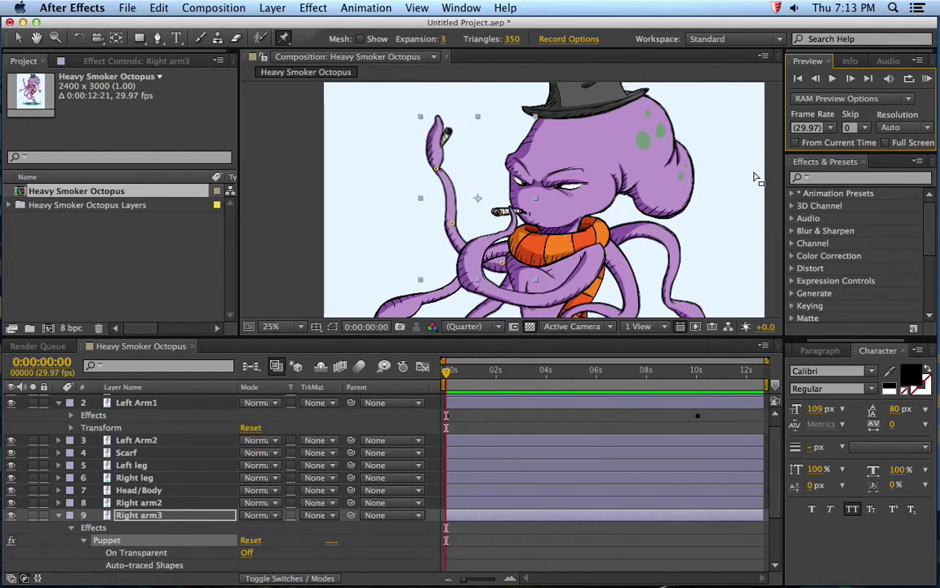
scroll(756, 178, down, 1)
key(space)
drag(583, 238, 582, 193)
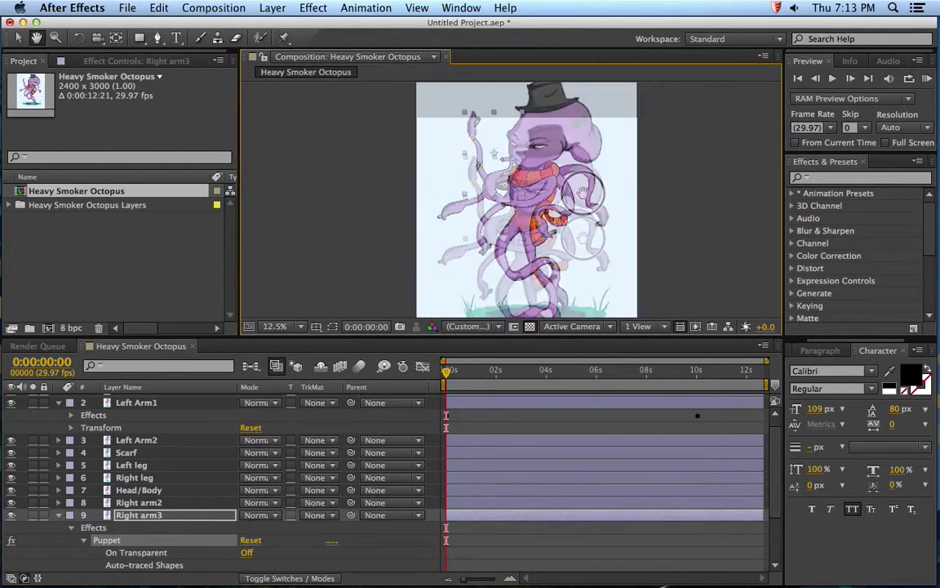
key(super+p)
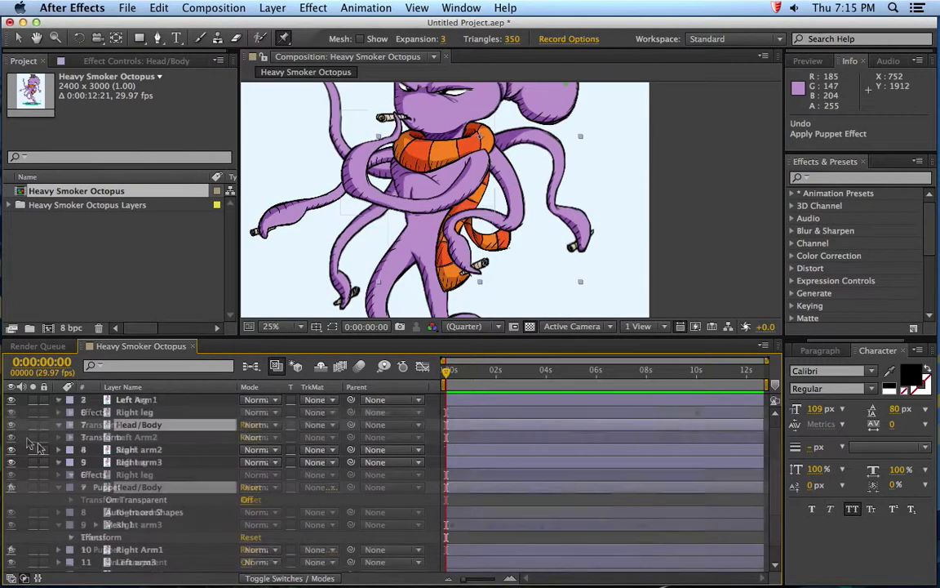
Place three puppet pins along the Left arm3 layer and record a motion of the pin at the arm's upper bend.
click(135, 539)
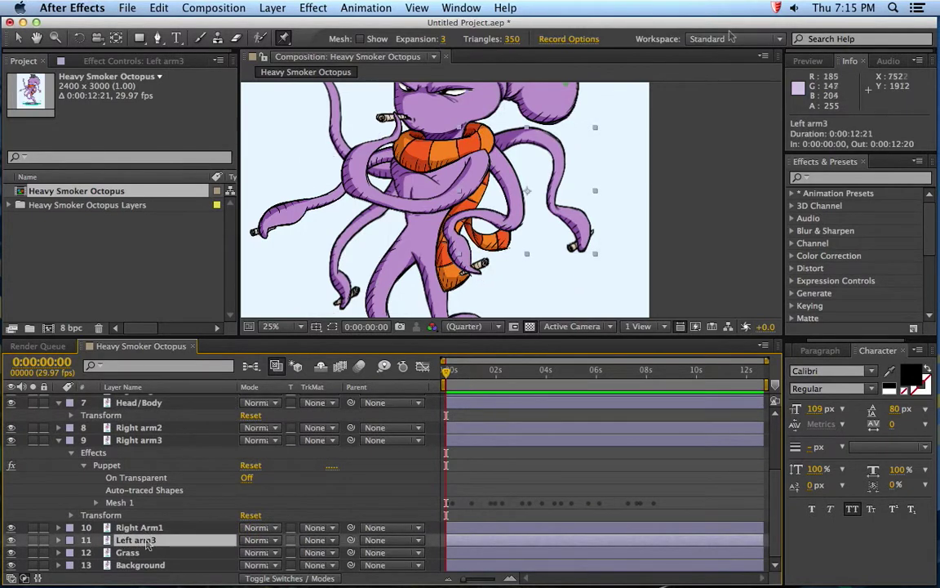
click(500, 141)
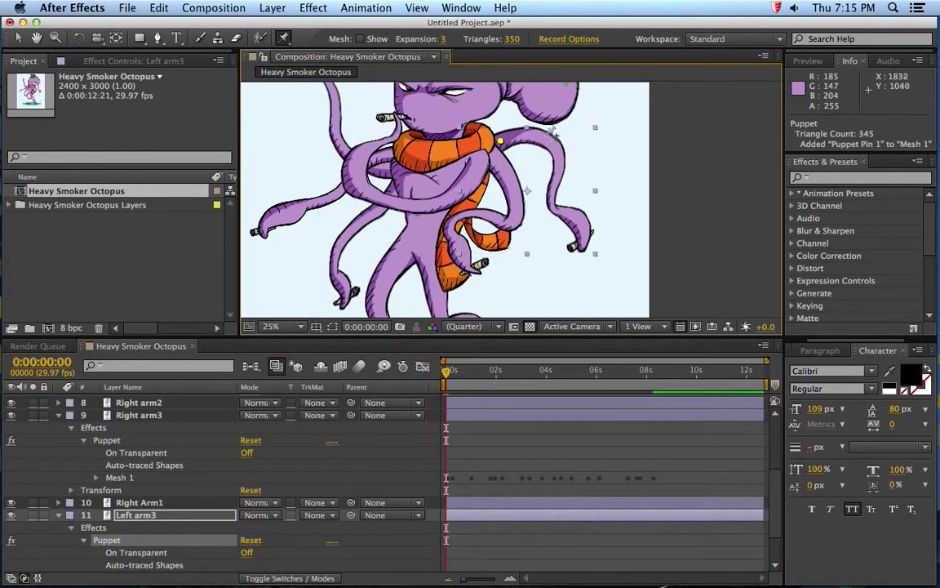
click(553, 142)
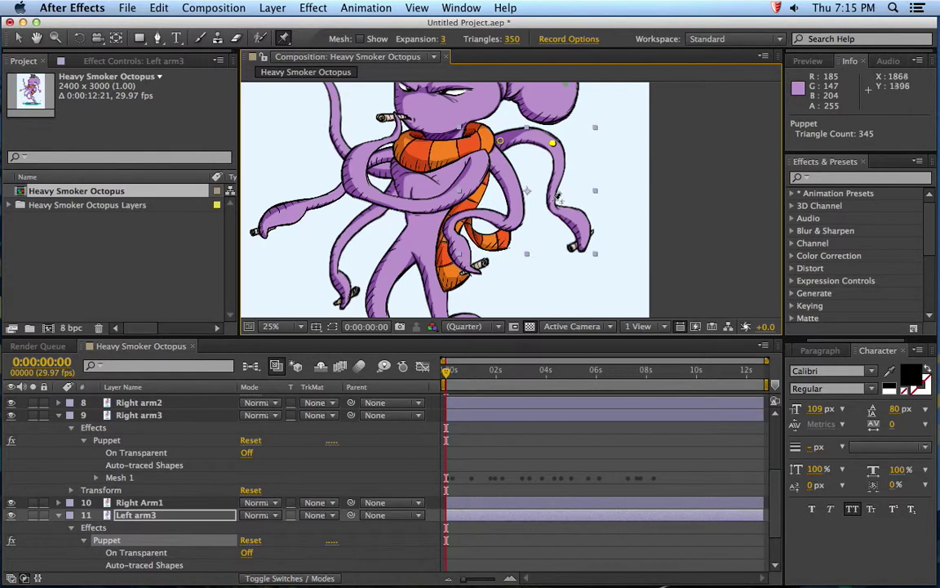
click(551, 204)
mouse_move(563, 153)
mouse_down()
mouse_move(556, 131)
mouse_move(556, 173)
mouse_move(561, 161)
mouse_move(541, 151)
mouse_move(552, 168)
mouse_move(541, 163)
mouse_move(558, 146)
mouse_move(556, 131)
mouse_move(546, 156)
mouse_move(551, 145)
mouse_up()
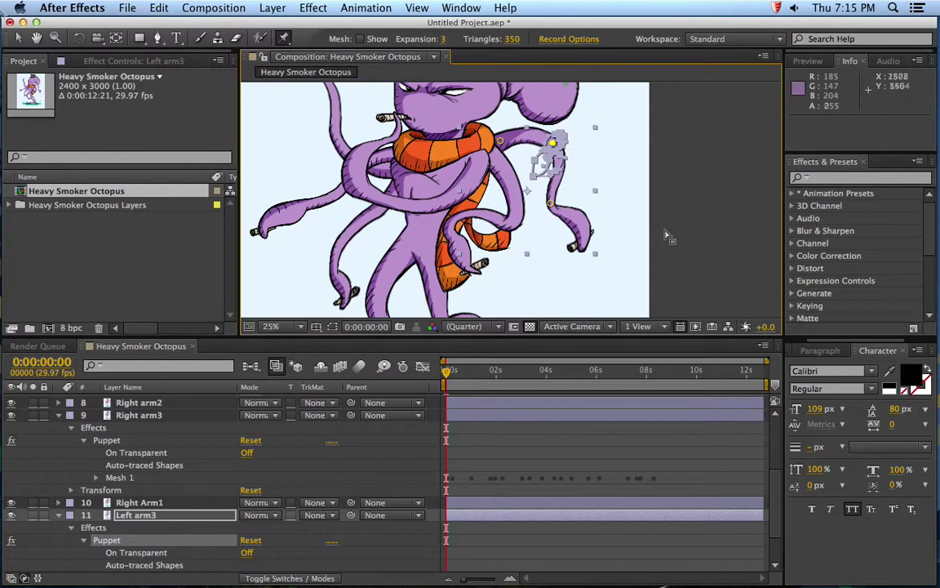
Deselect the layers with the Selection tool, run a RAM preview of the whole composition, and stop it.
click(19, 38)
click(737, 147)
click(822, 62)
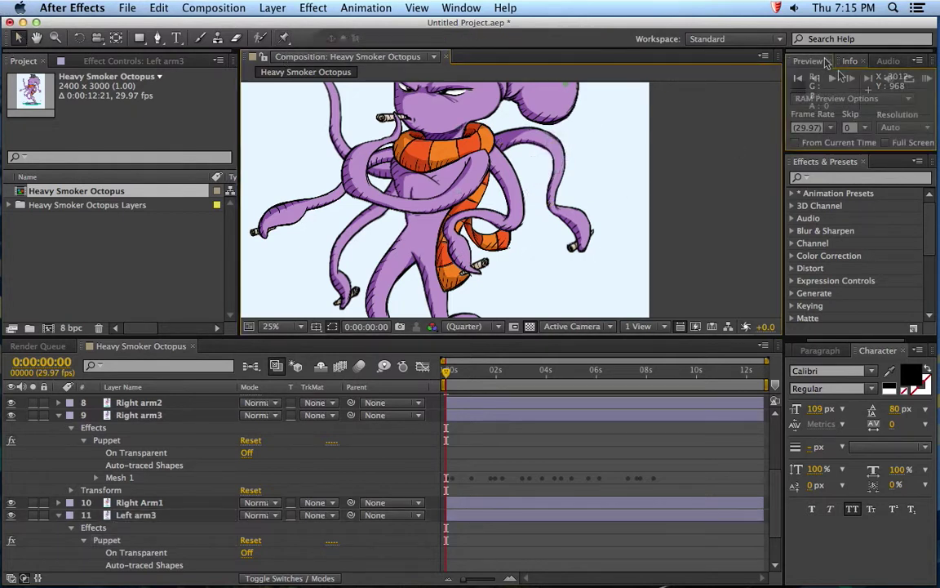
scroll(614, 179, down, 1)
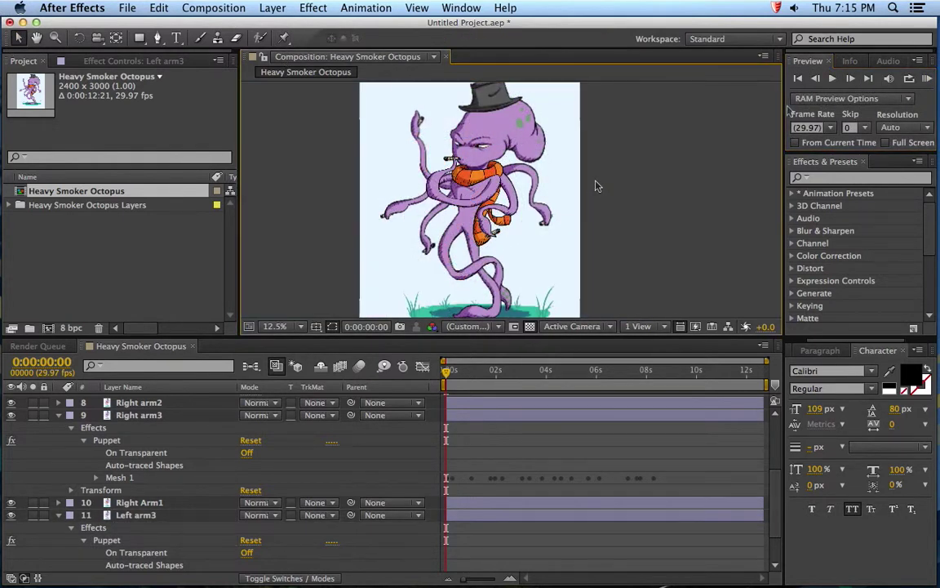
click(927, 78)
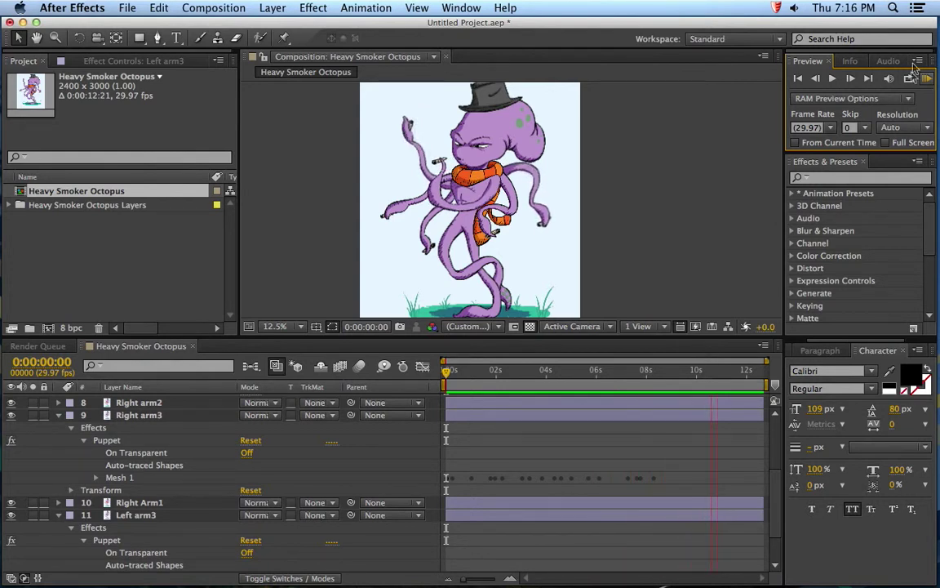
click(613, 148)
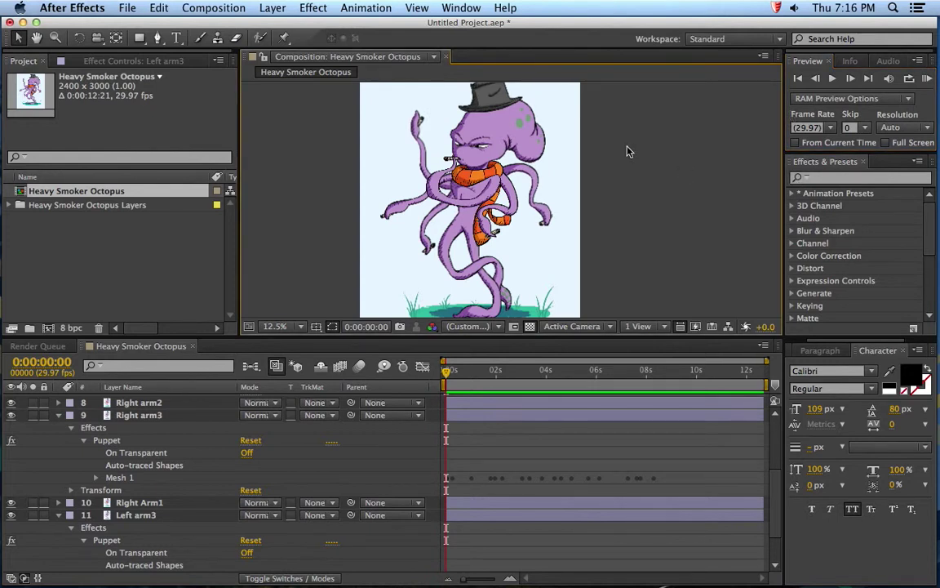
click(417, 125)
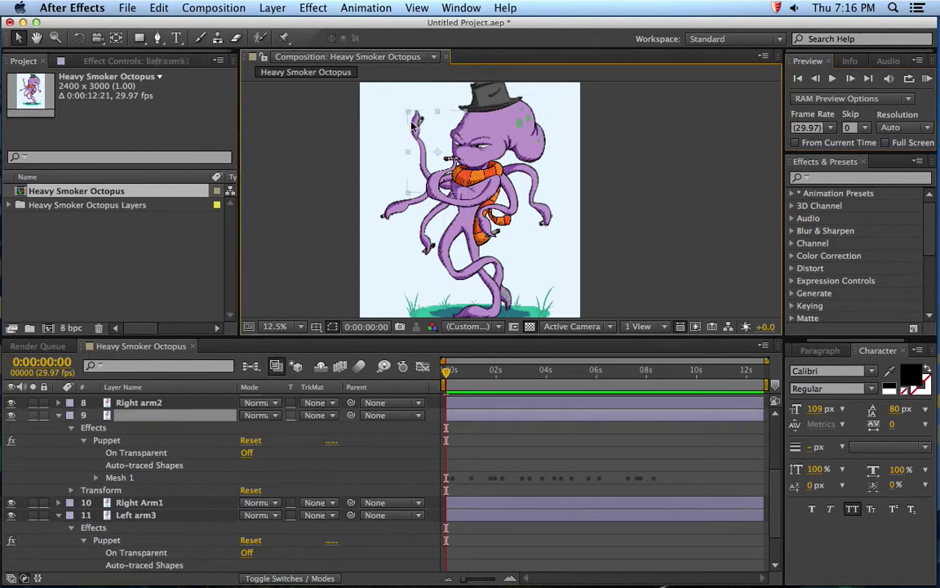
key(period)
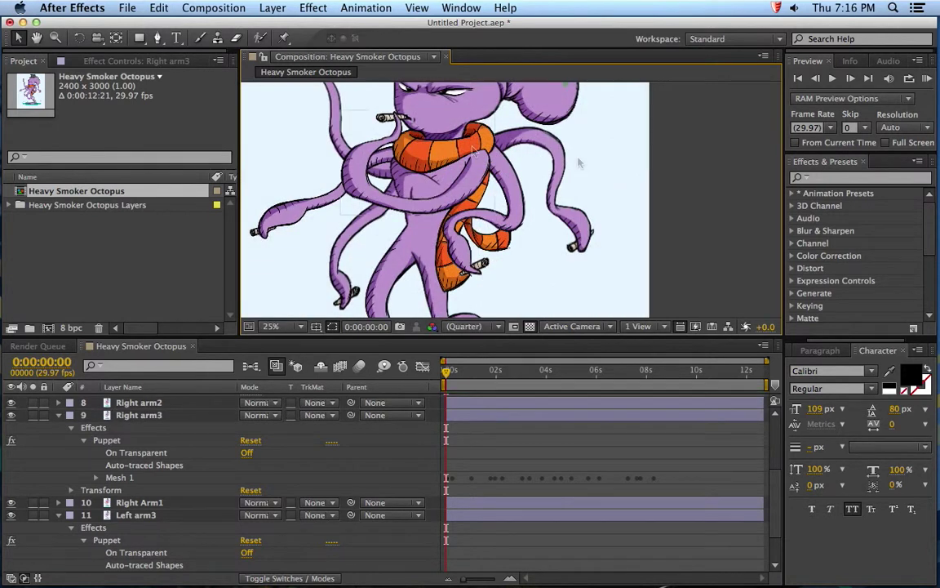
key(comma)
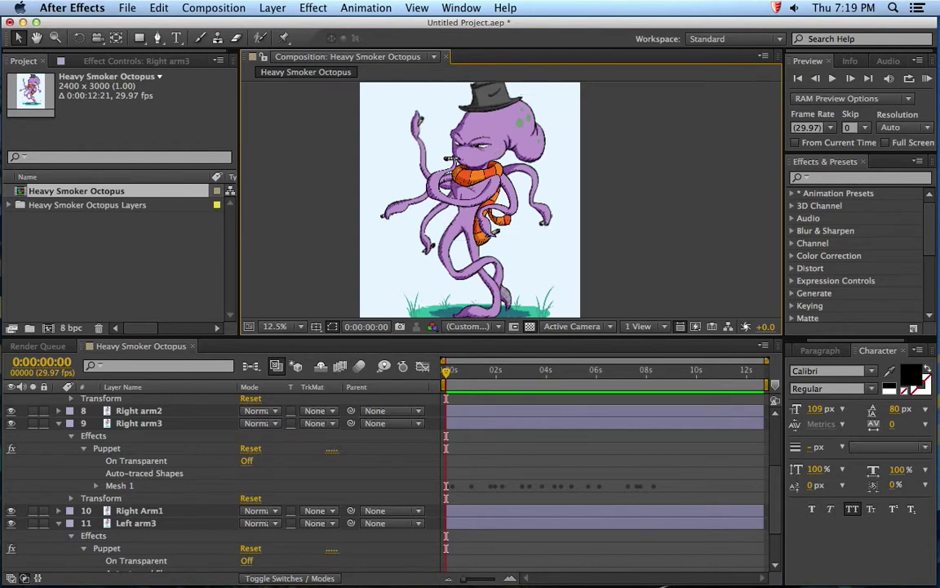
Add the Heavy Smoker Octopus composition to the render queue and review its render settings without changing them.
click(128, 7)
mouse_move(209, 214)
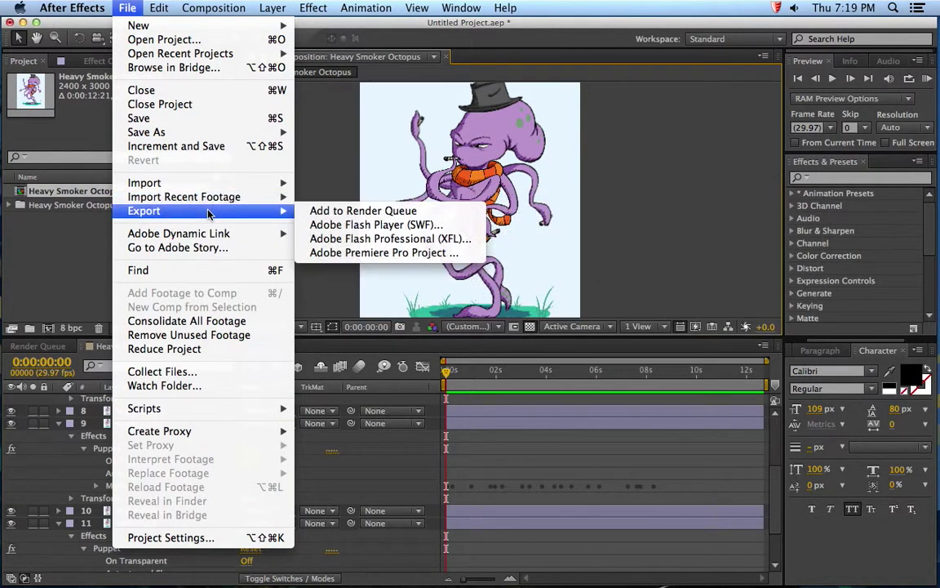
click(369, 212)
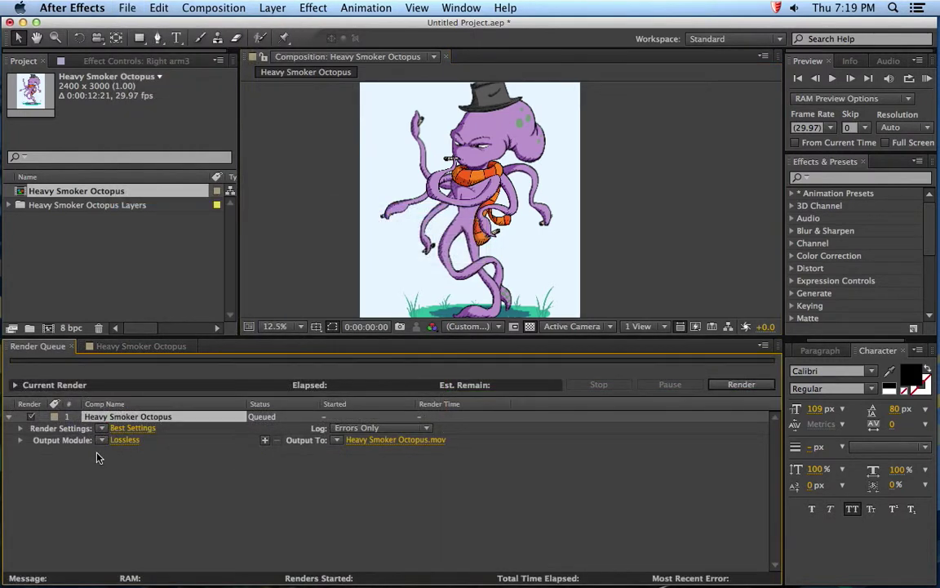
click(132, 428)
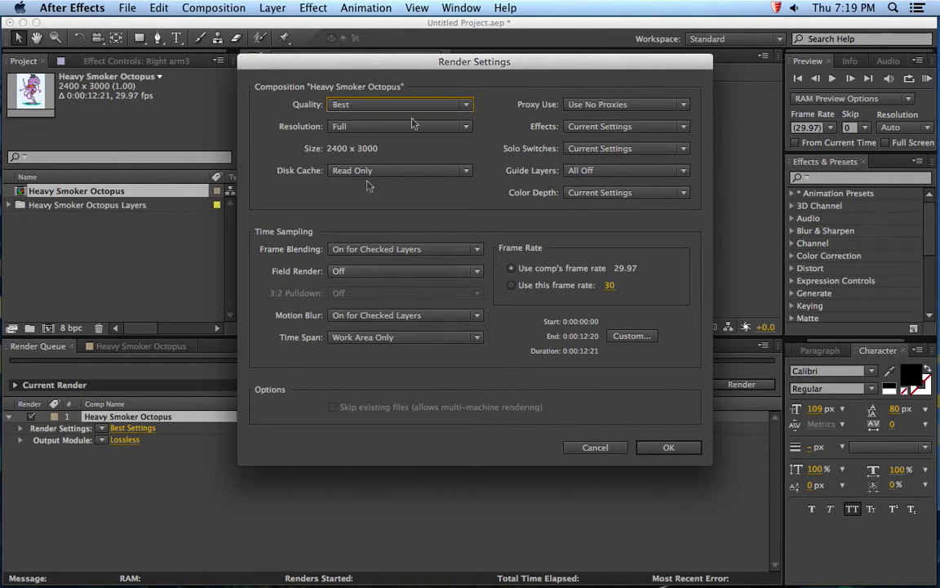
click(598, 447)
Open the queued item's output module settings and look through the available output formats, keeping QuickTime.
click(115, 402)
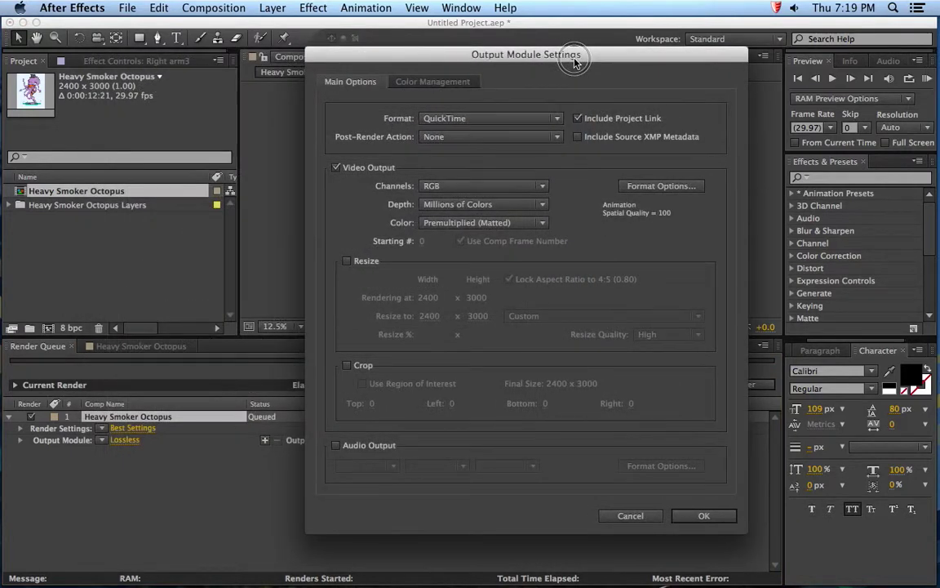
click(555, 121)
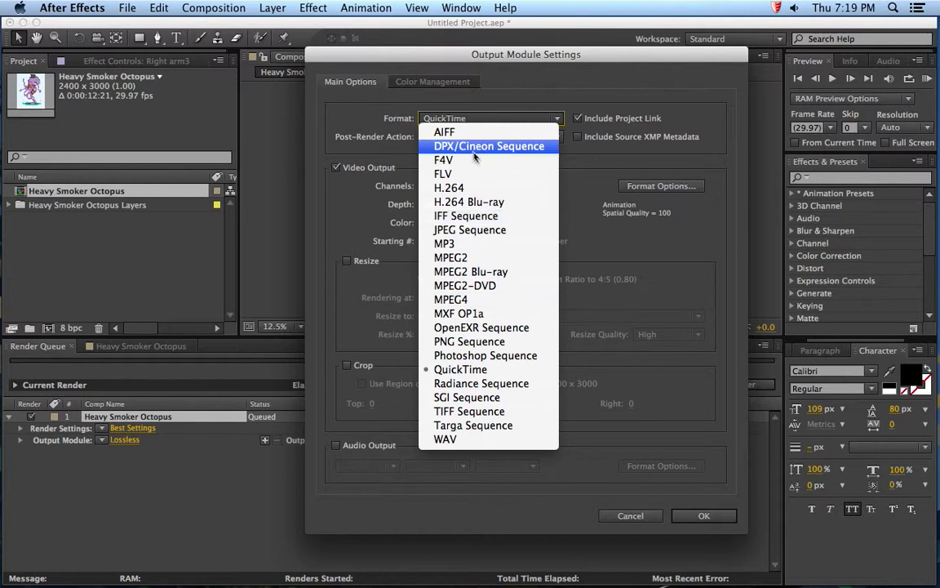
click(581, 181)
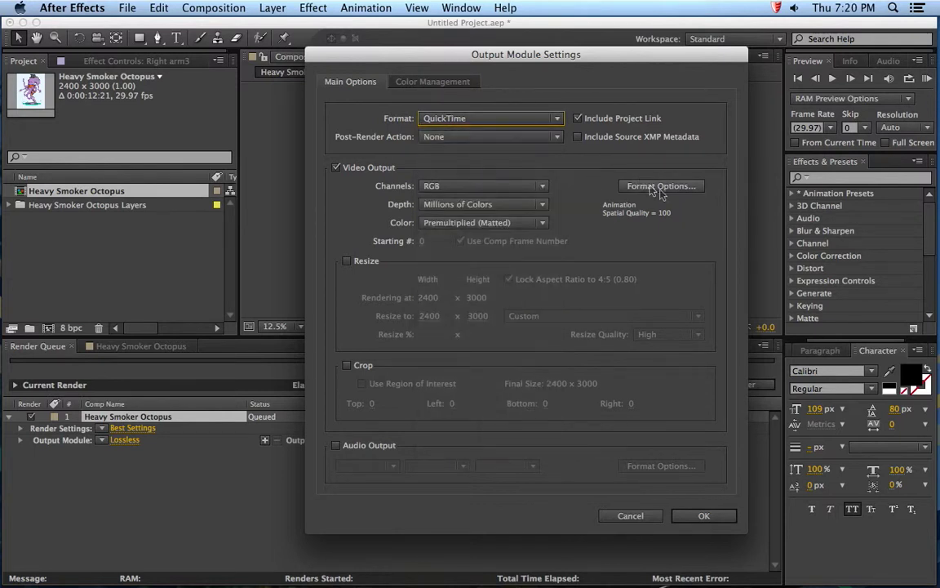
Examine the QuickTime format options and the list of available video codecs, and cancel the options.
click(655, 188)
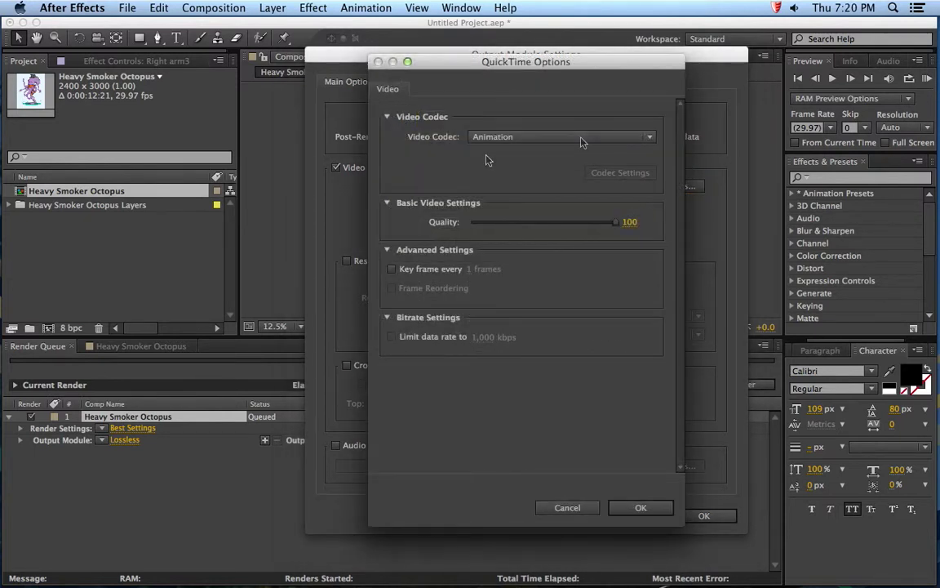
click(655, 139)
click(656, 119)
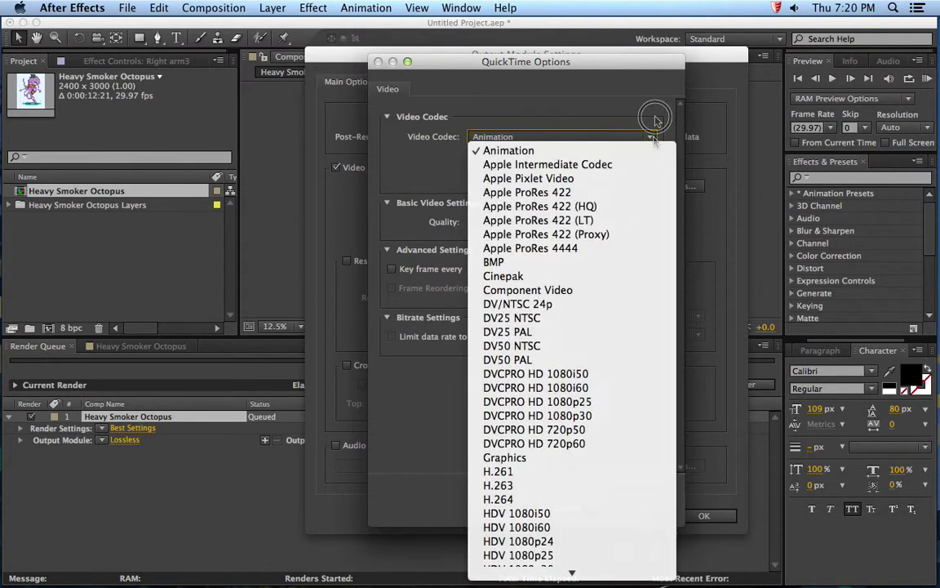
click(651, 137)
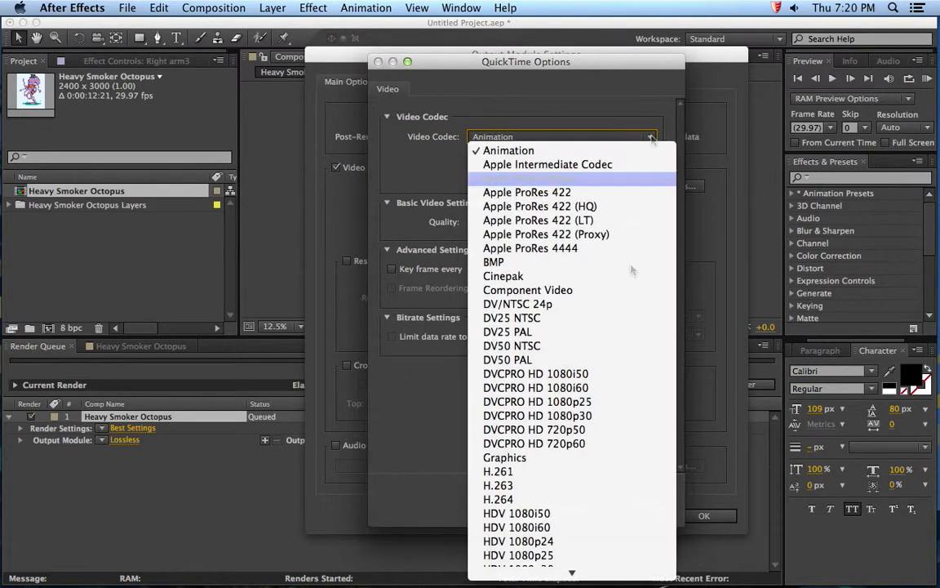
scroll(547, 403, down, 5)
click(386, 346)
click(566, 508)
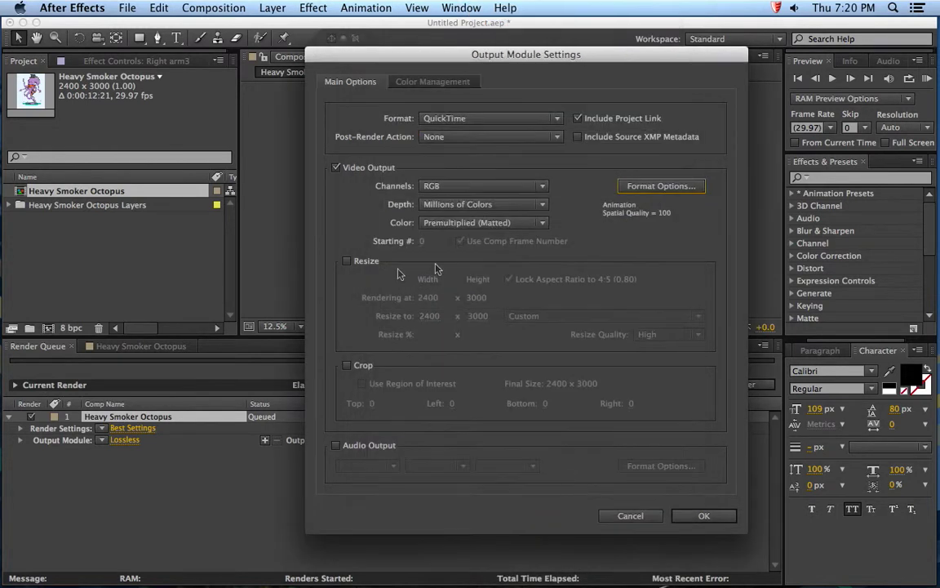
Try enabling audio output in the output module, switch it off again and cancel the settings.
click(335, 448)
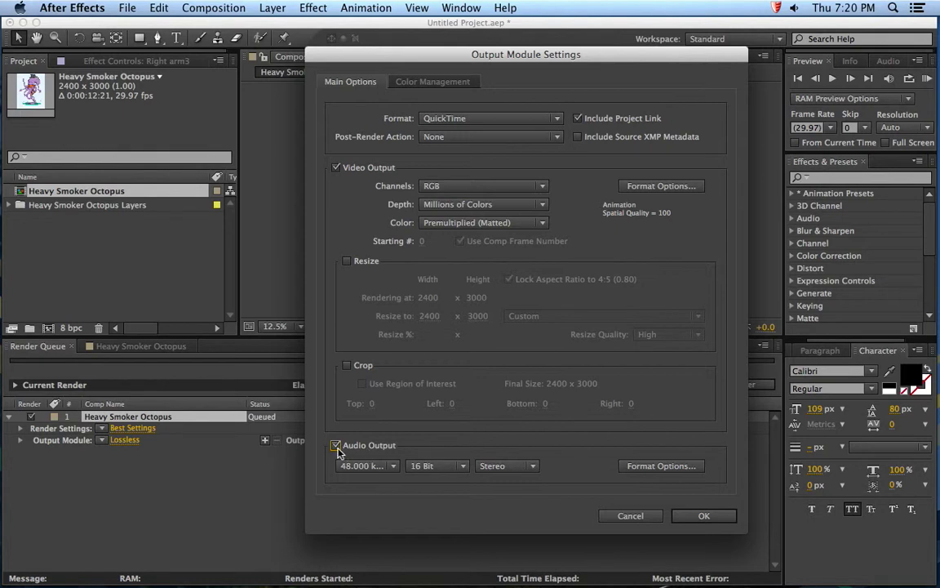
click(336, 445)
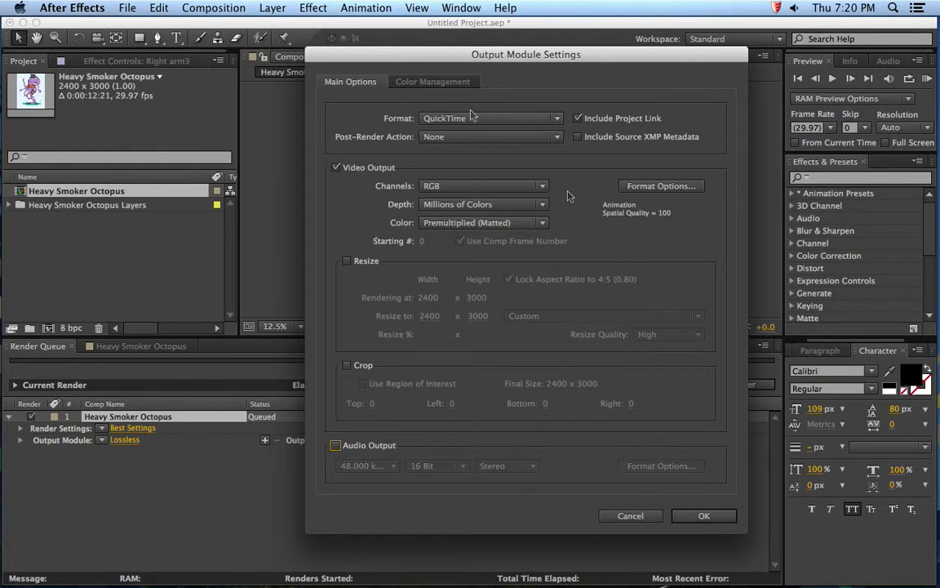
click(628, 515)
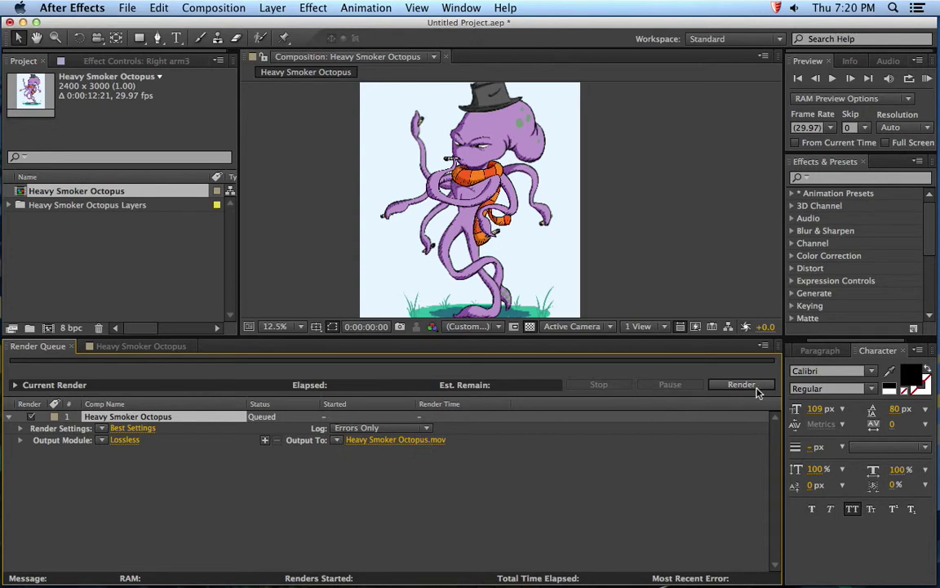
Return to the composition's timeline, select the Head/Body layer and collapse the Right arm3 and Left arm3 layers.
click(137, 348)
scroll(498, 200, up, 1)
drag(454, 155, 522, 190)
click(468, 120)
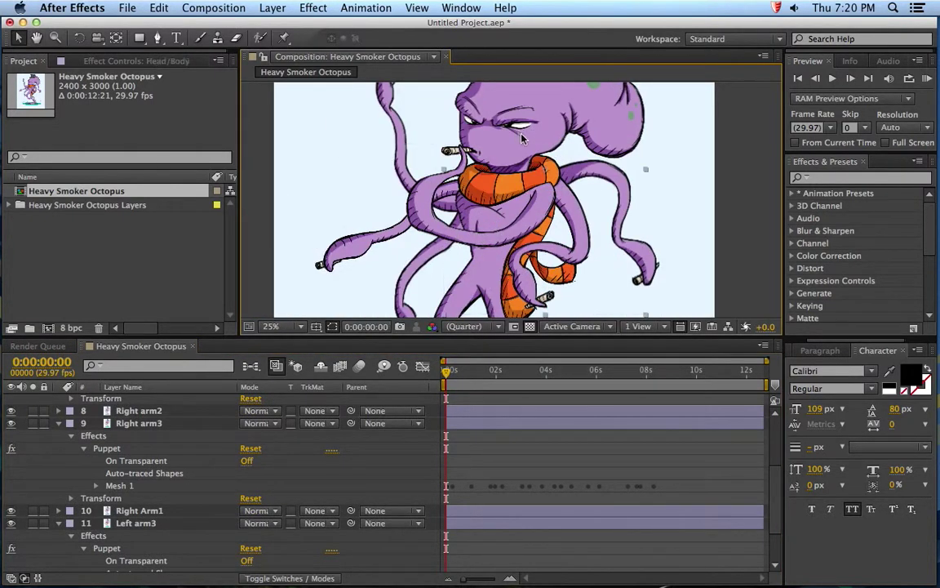
click(58, 424)
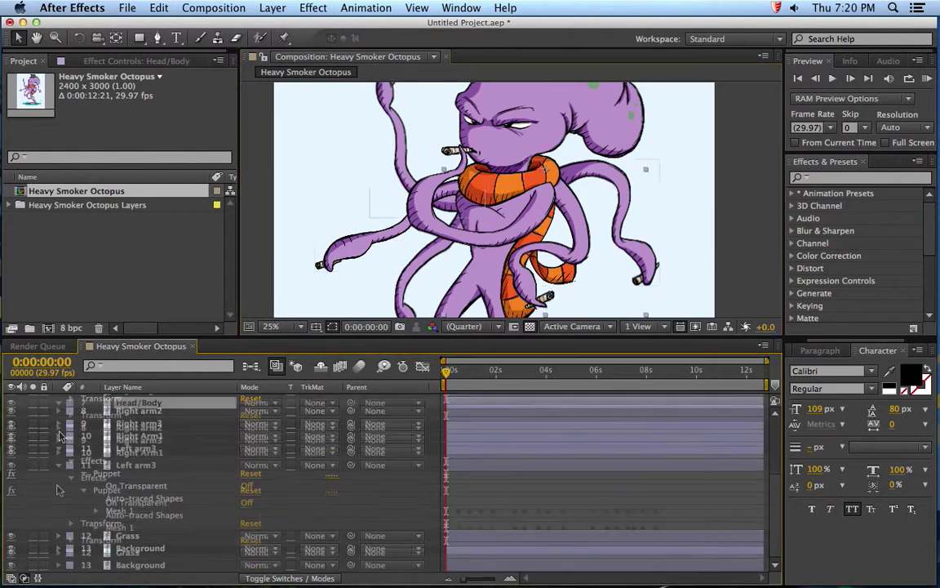
click(59, 465)
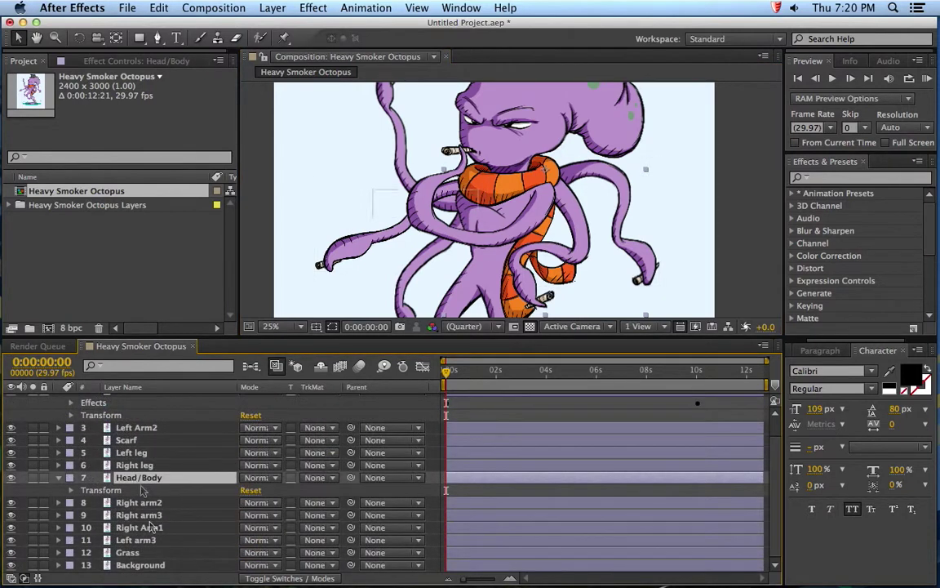
key(comma)
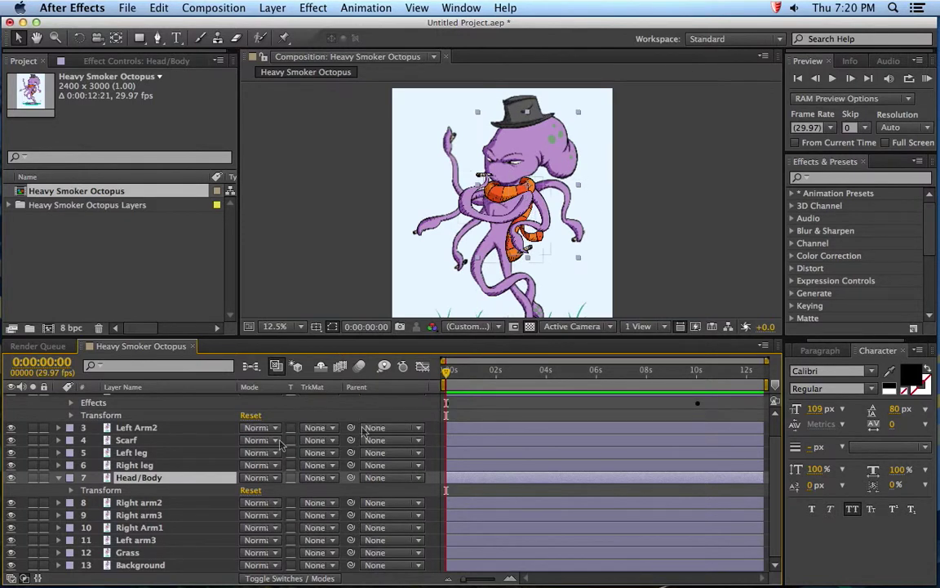
click(513, 151)
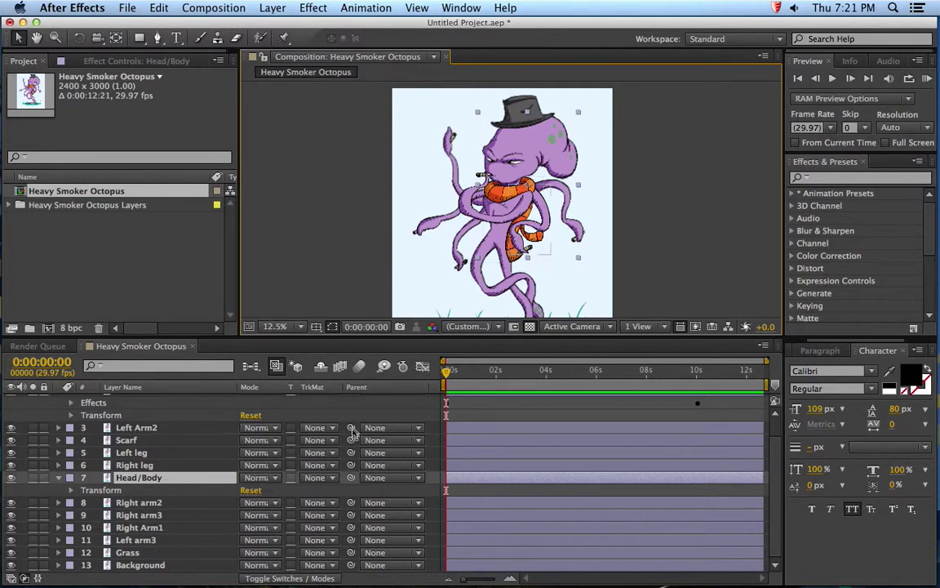
Parent the Left Arm2, Scarf, Left leg, Right leg, Left Arm1 and Hat layers to the Head/Body layer.
drag(350, 427, 232, 483)
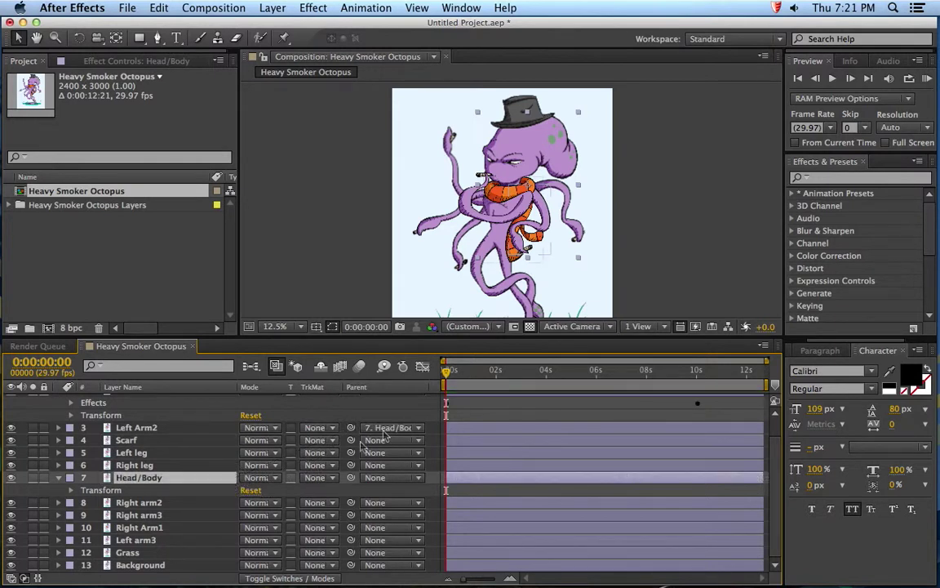
drag(350, 440, 233, 481)
scroll(232, 482, up, 2)
drag(350, 474, 234, 502)
drag(352, 491, 234, 498)
drag(351, 412, 203, 502)
drag(351, 399, 208, 501)
Parent the Right arm2, Right arm3, Right Arm1 and Left arm3 layers to the Head/Body layer.
scroll(304, 479, down, 1)
drag(351, 502, 182, 479)
drag(351, 528, 210, 477)
drag(351, 539, 225, 482)
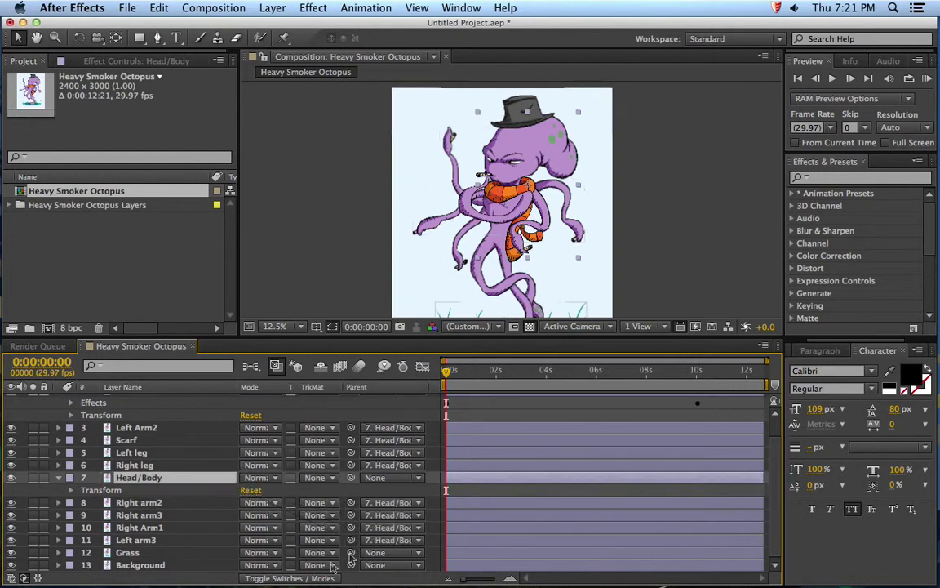
Reveal the Head/Body layer's Position property and enable its keyframing at 0:00:00:00.
scroll(206, 528, up, 2)
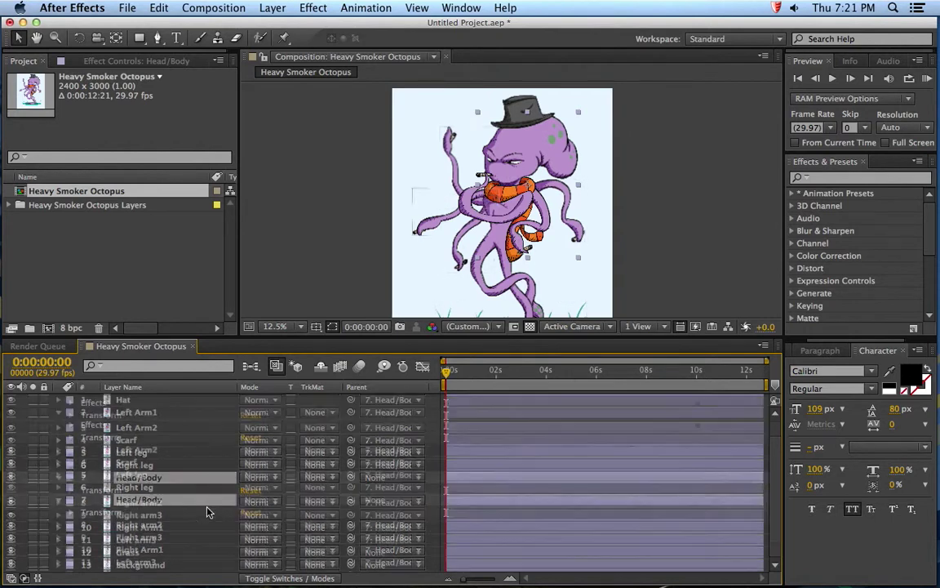
key(comma)
key(period)
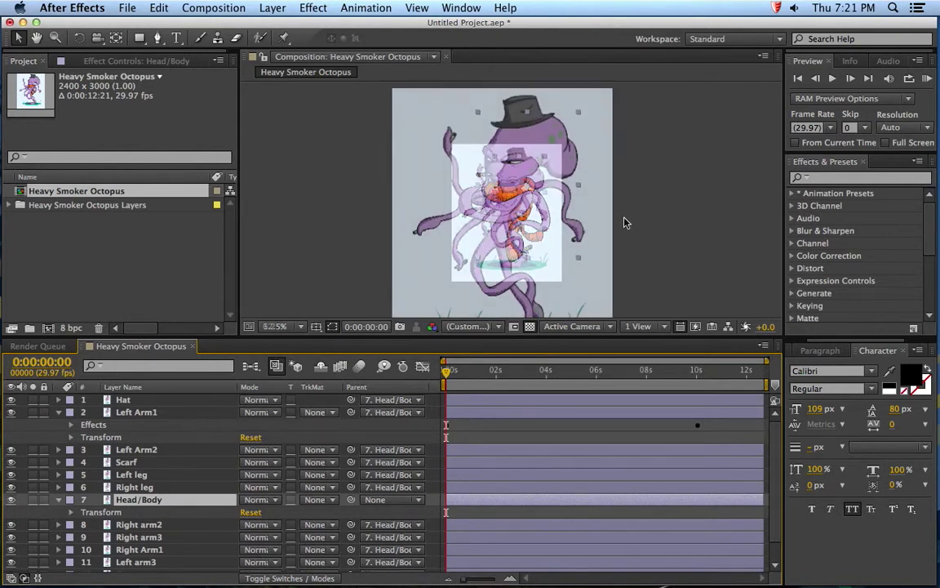
key(space)
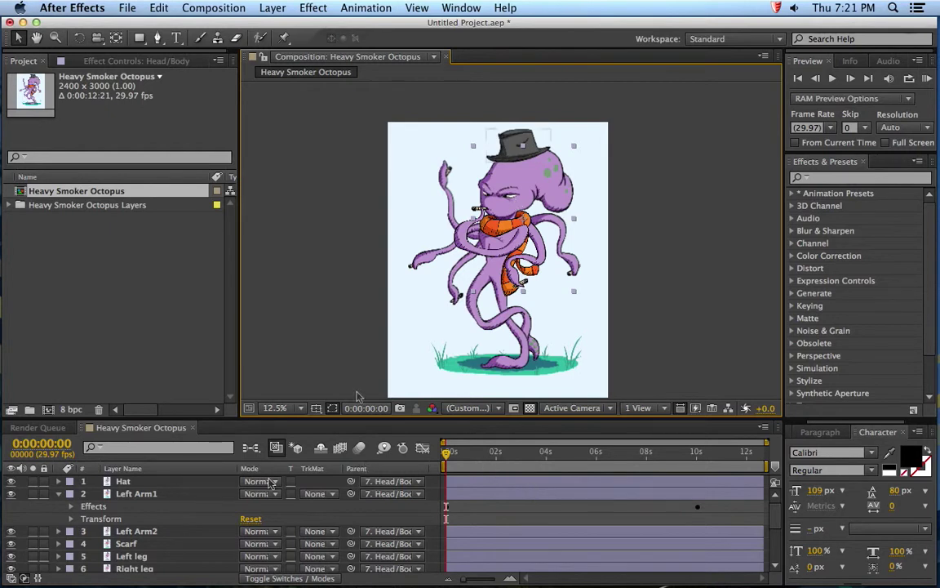
scroll(151, 489, down, 4)
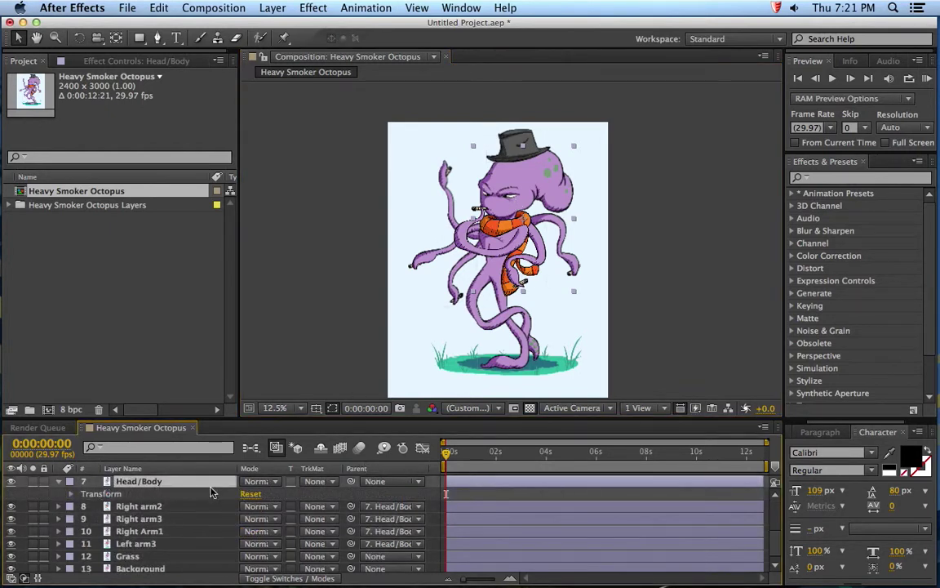
key(p)
click(97, 493)
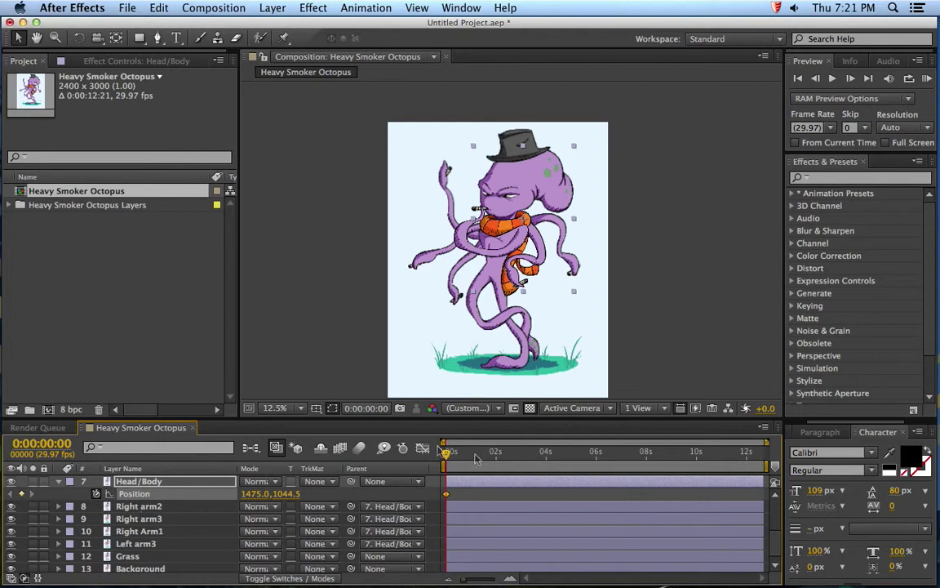
At 0:00:04:00, raise the Head/Body layer to a position of about 1475, 972.5 to create a second keyframe.
drag(479, 460, 546, 464)
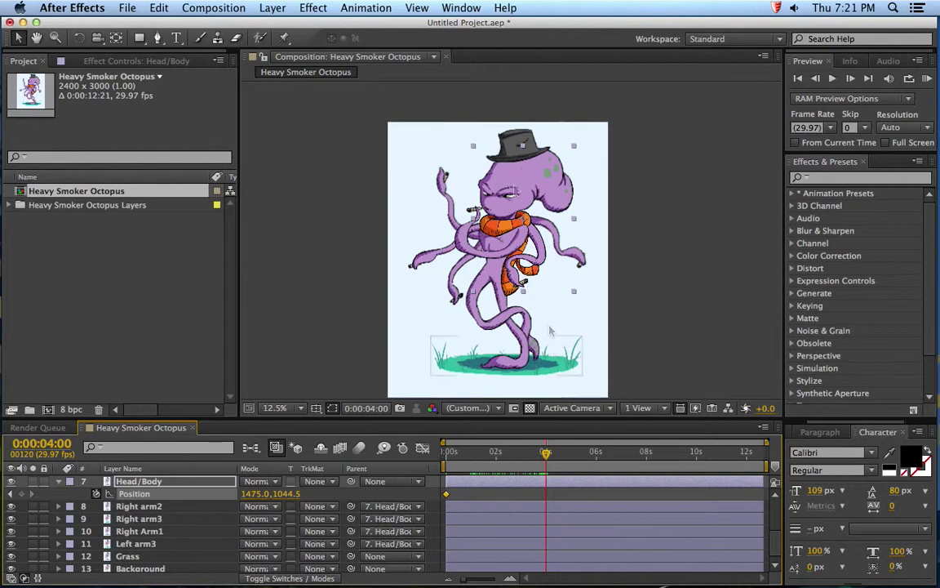
click(514, 191)
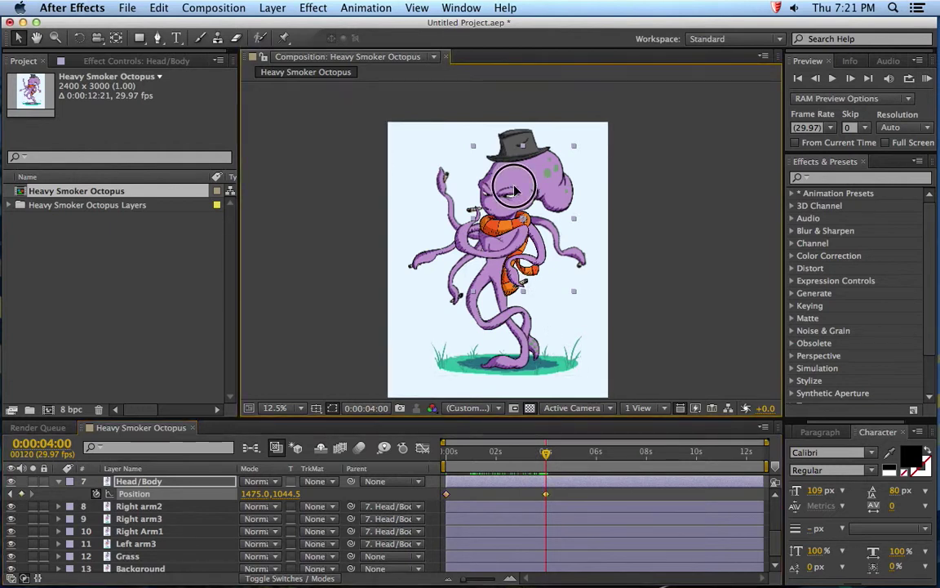
drag(514, 190, 513, 184)
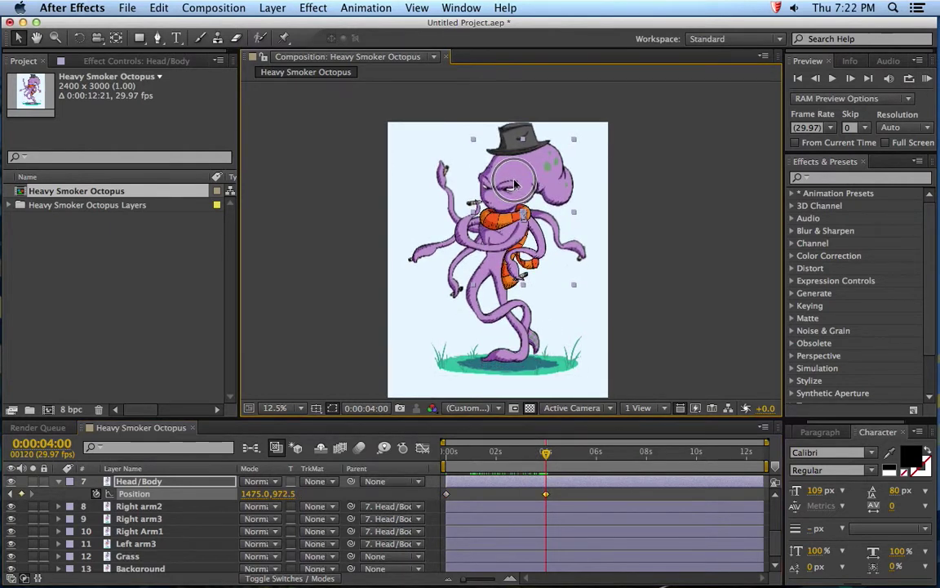
At 0:00:06:00, lower the Head/Body layer to a position of about 1475, 1060.5, then return to the start of the timeline.
drag(591, 454, 597, 461)
drag(507, 185, 511, 190)
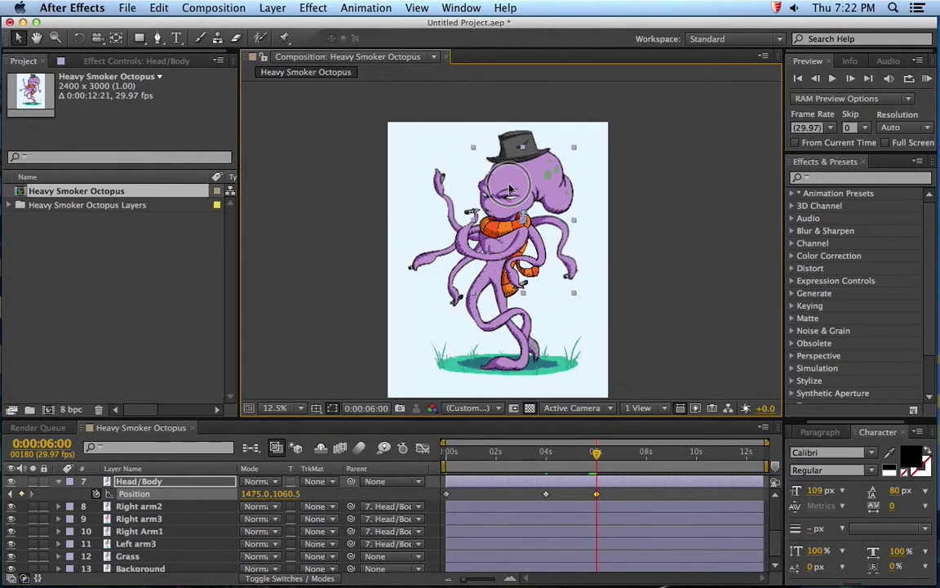
drag(539, 457, 441, 477)
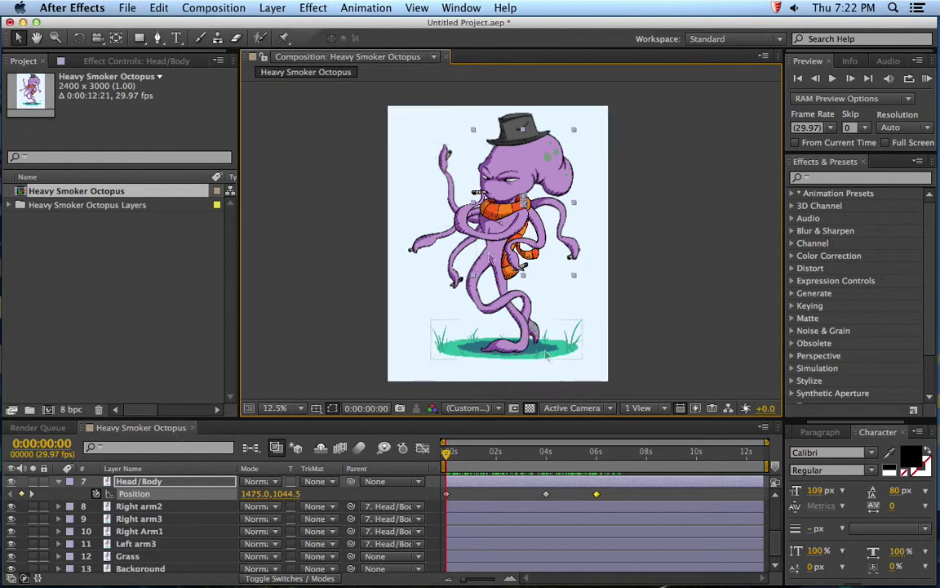
right_click(140, 435)
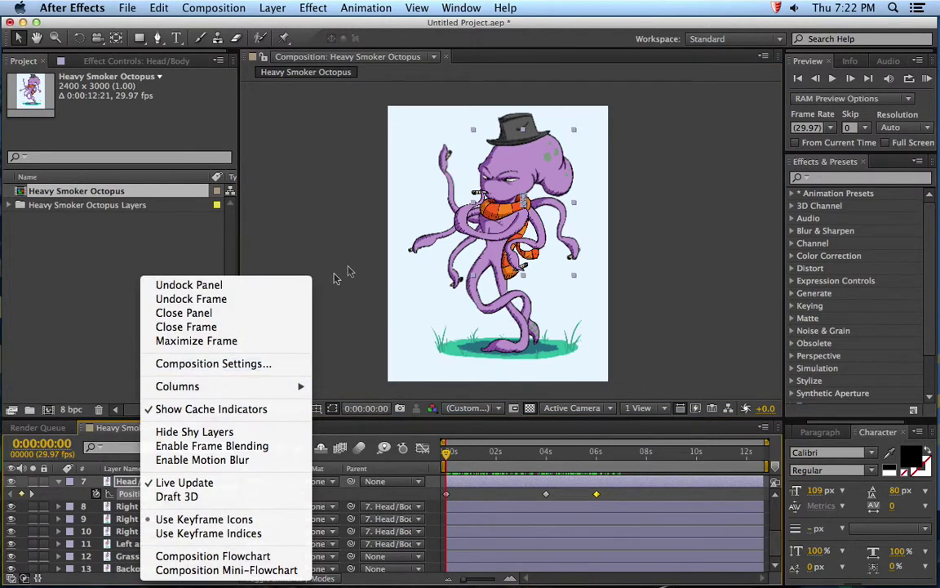
click(195, 8)
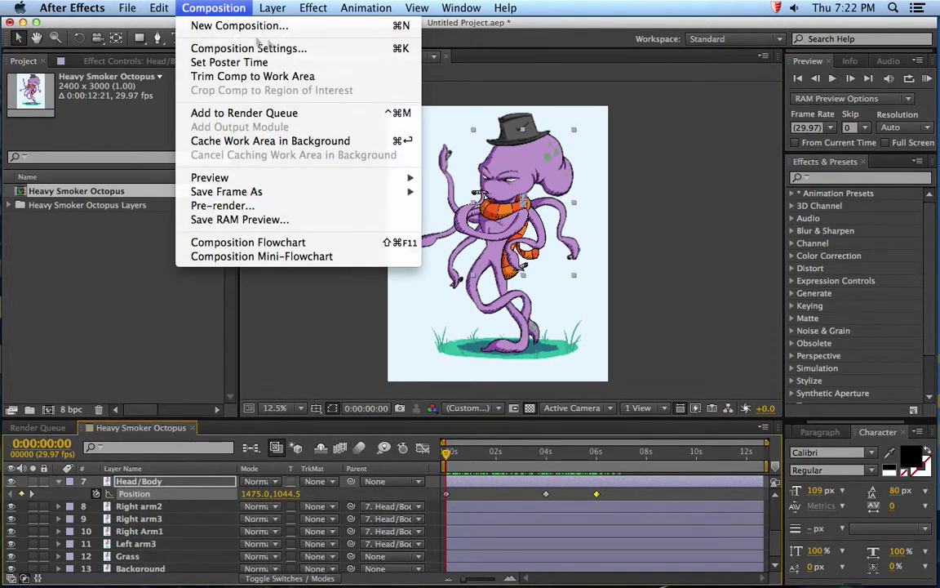
click(227, 46)
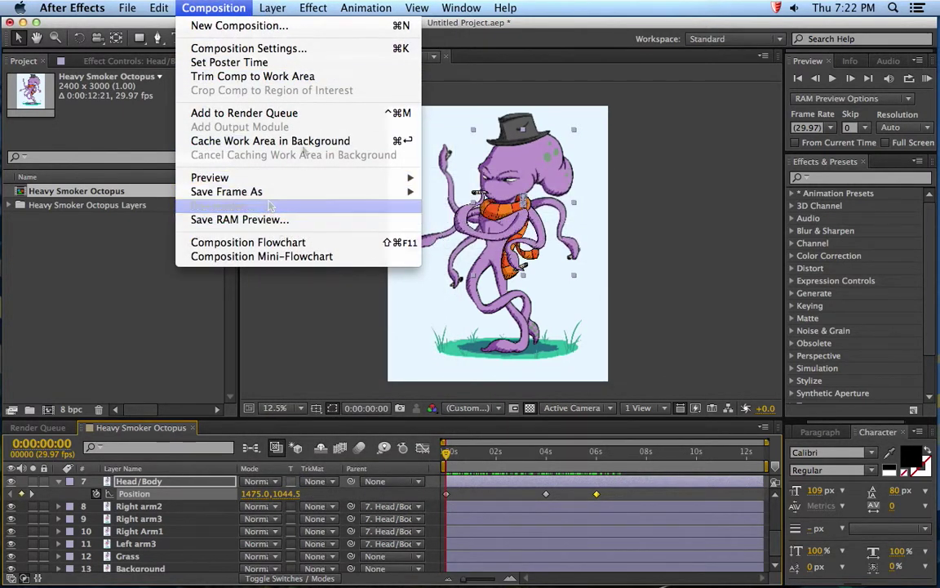
mouse_move(304, 180)
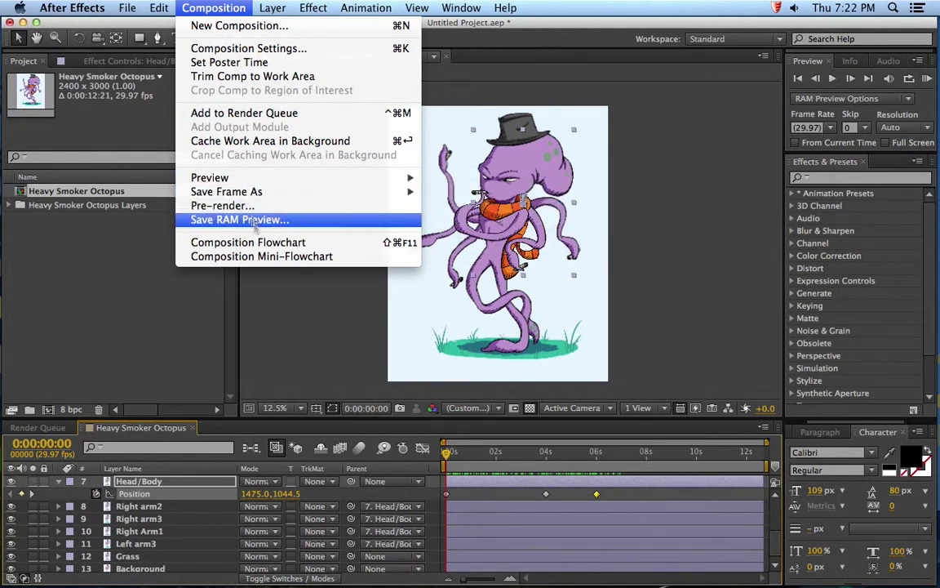
click(217, 7)
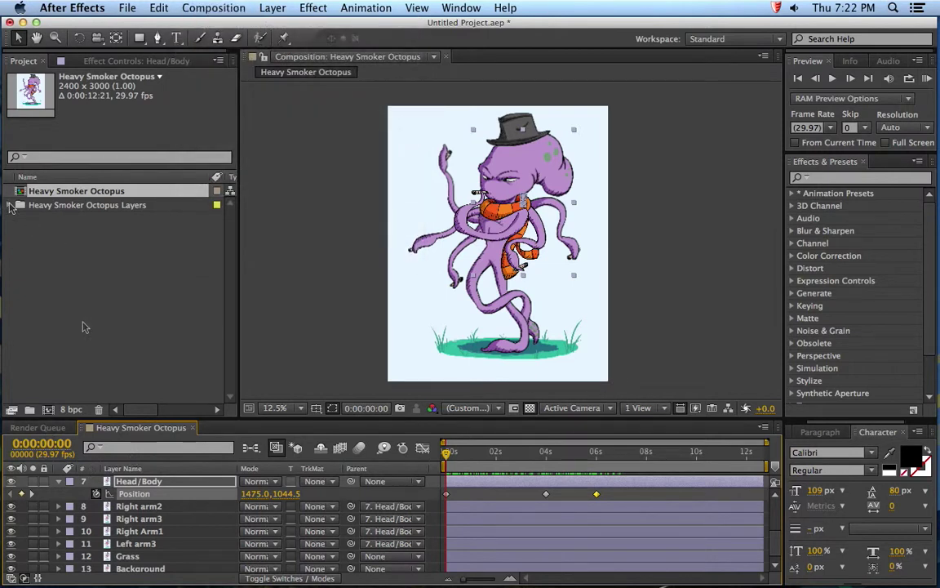
right_click(38, 243)
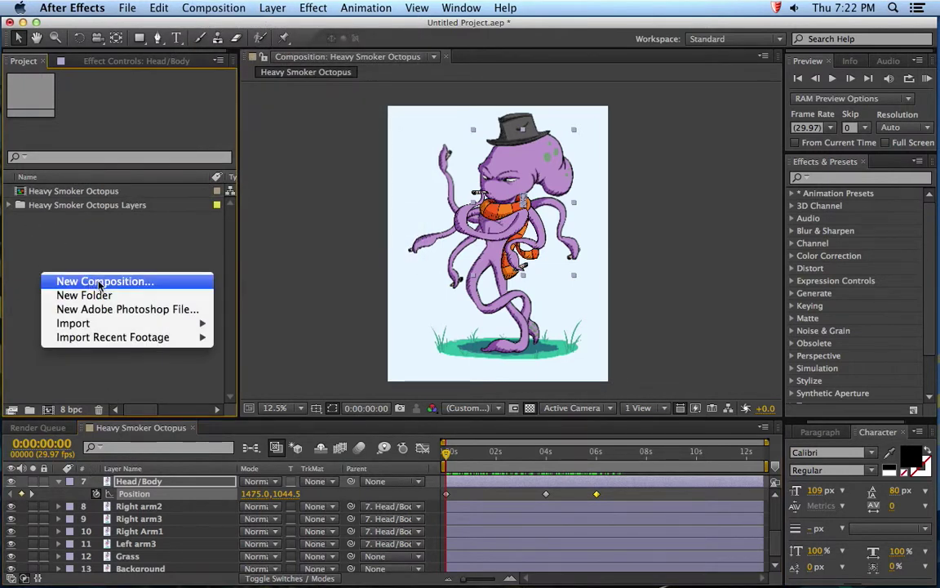
click(82, 253)
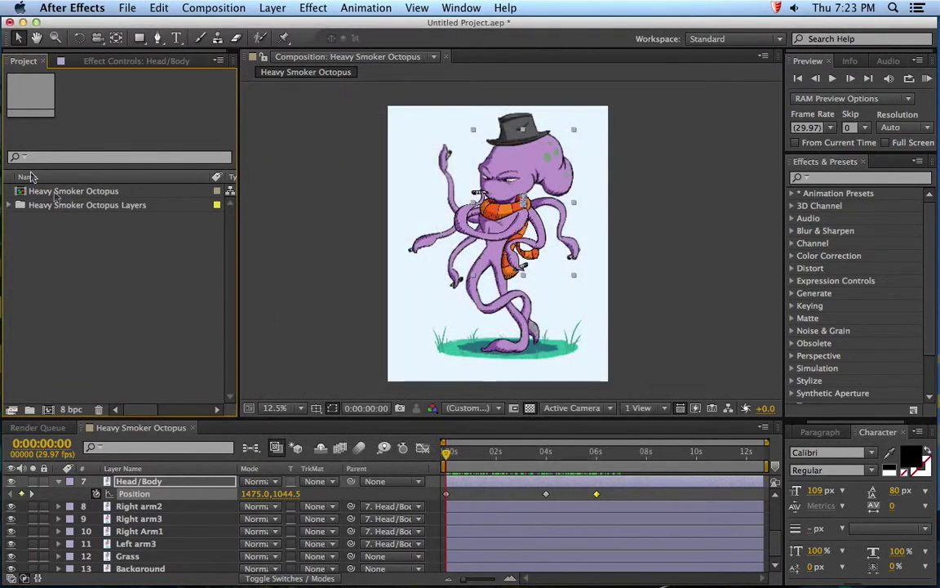
Duplicate the Heavy Smoker Octopus composition, open the copy and rename it MAIN.
right_click(50, 194)
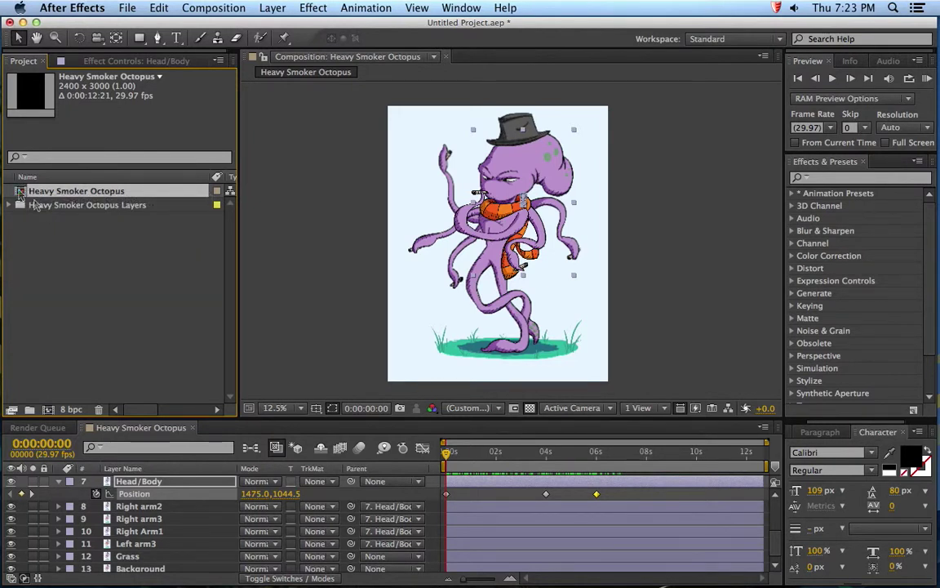
key(super+d)
double_click(51, 201)
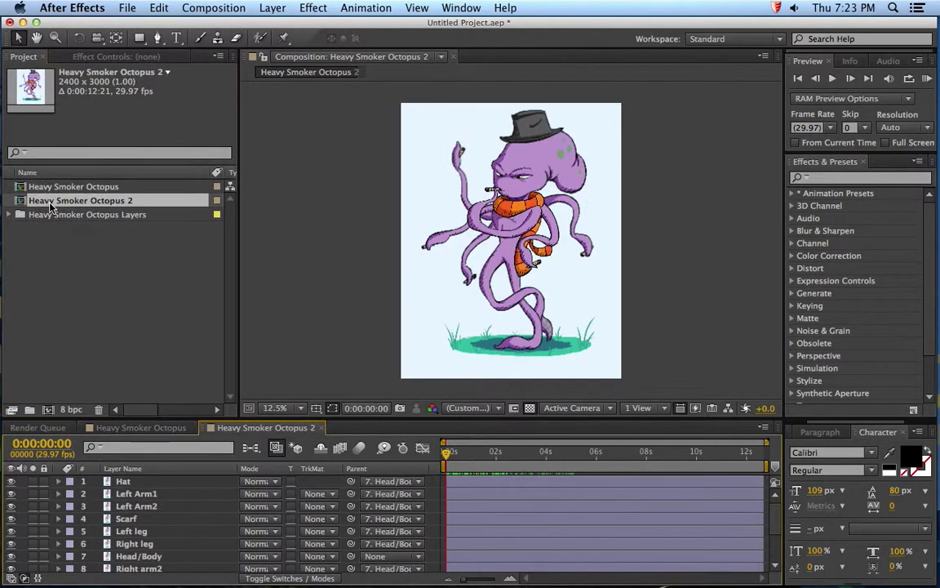
right_click(54, 205)
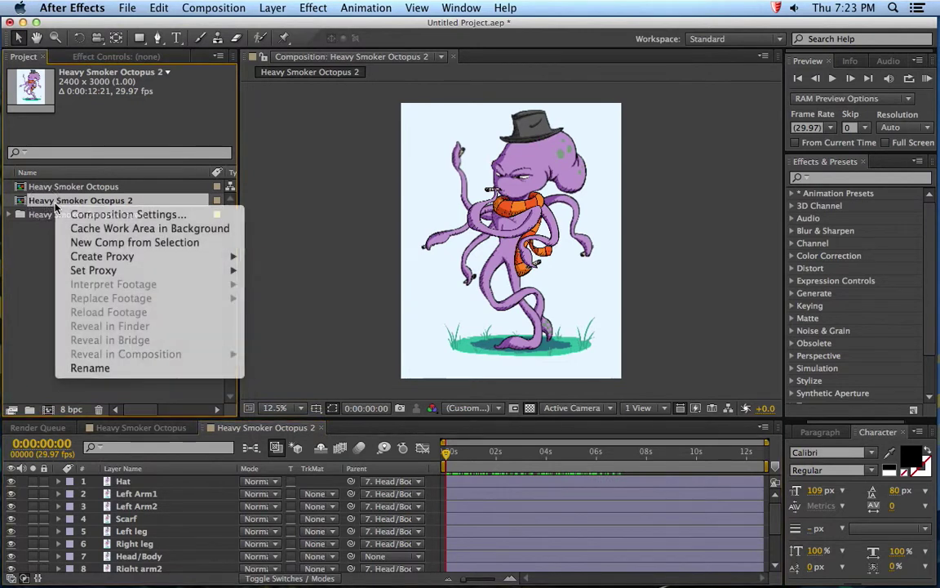
click(90, 367)
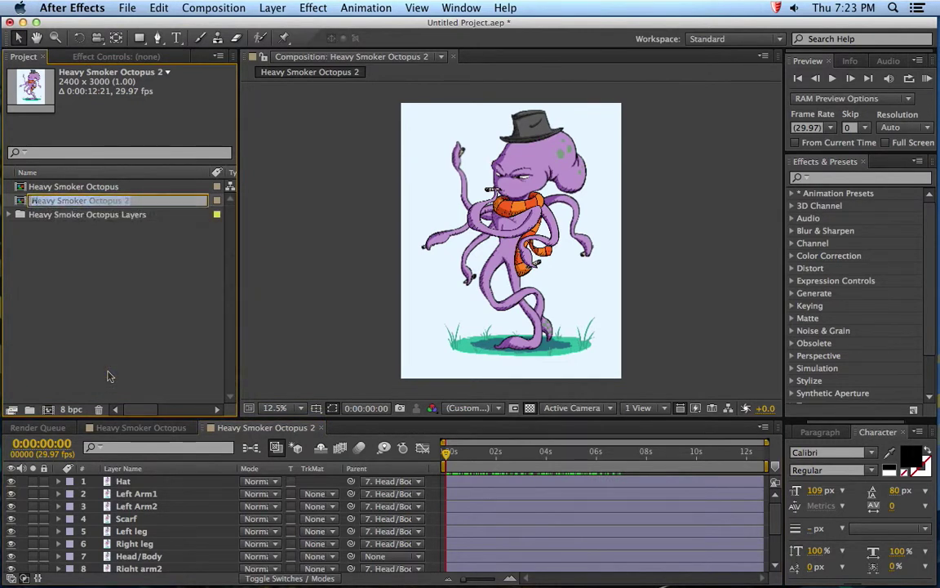
text(MAIN)
key(Return)
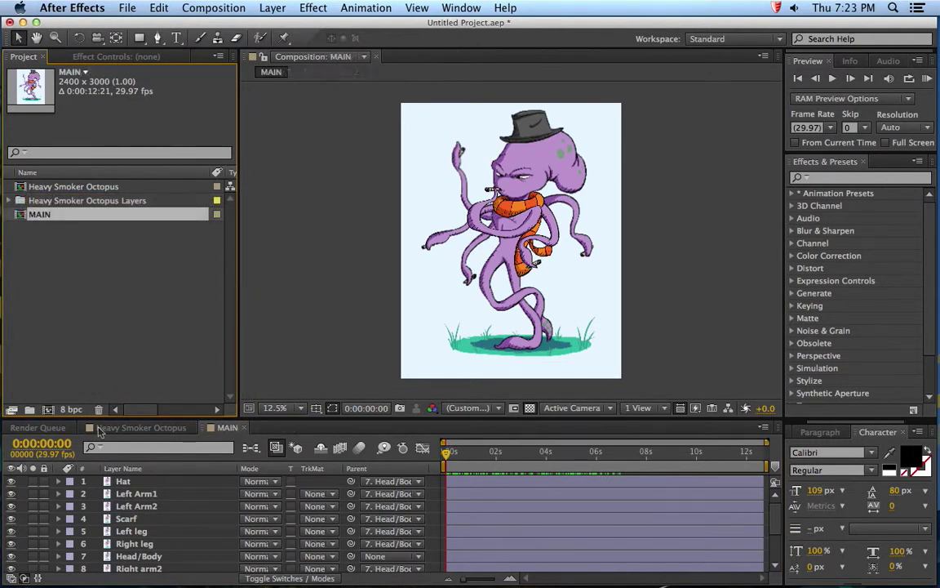
Delete all layers from the MAIN composition, from Hat down to Background.
scroll(121, 499, down, 5)
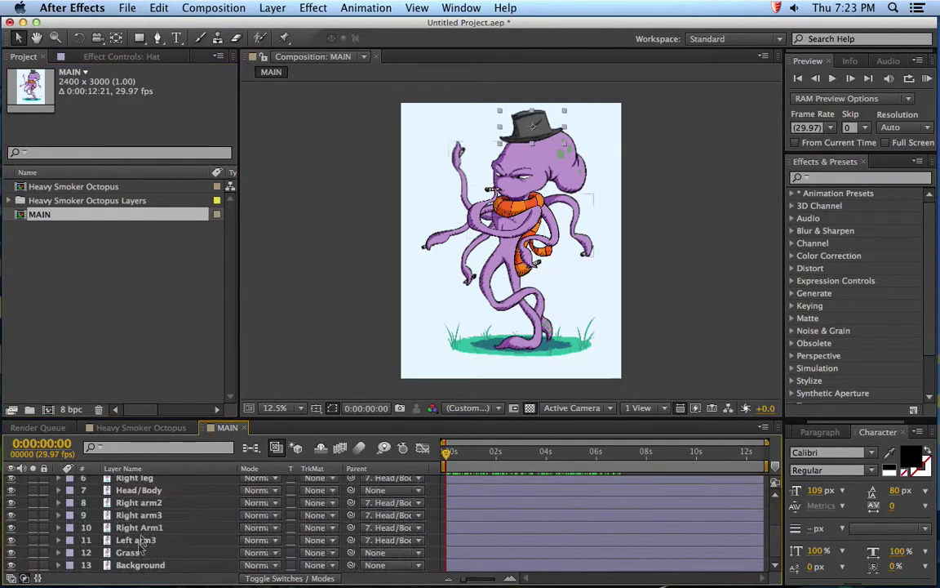
click(129, 566)
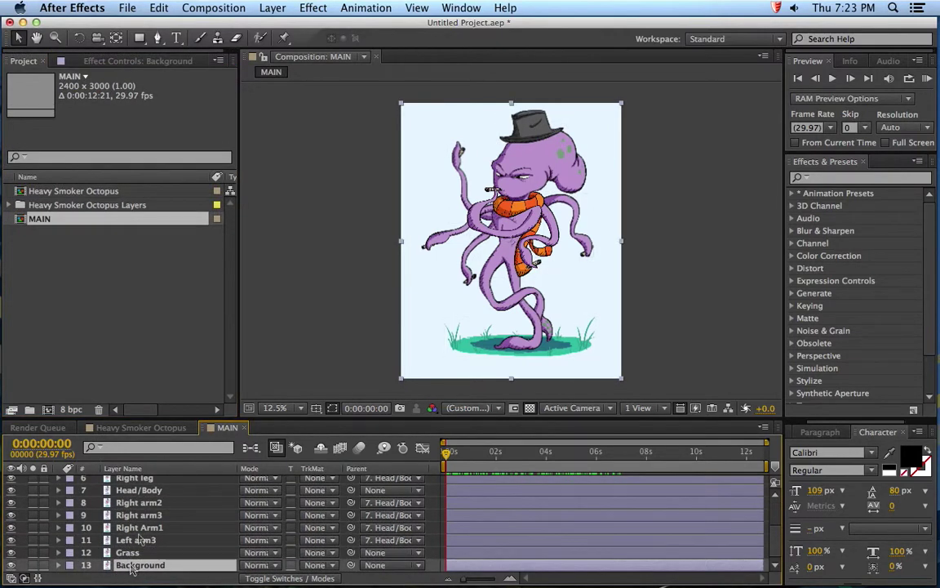
scroll(129, 531, up, 5)
key(super+a)
key(Delete)
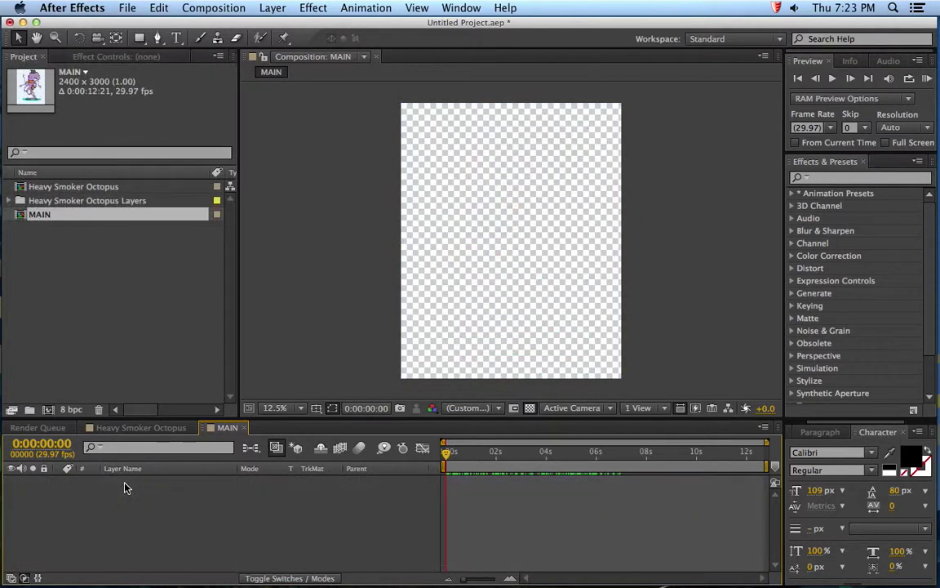
Add the Heavy Smoker Octopus composition as a layer in the MAIN composition.
click(49, 187)
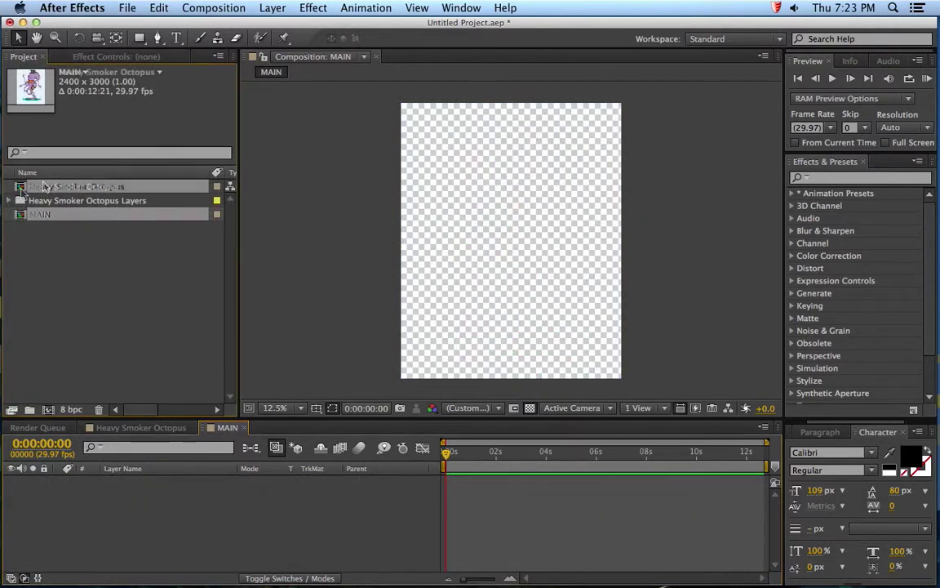
drag(20, 189, 99, 506)
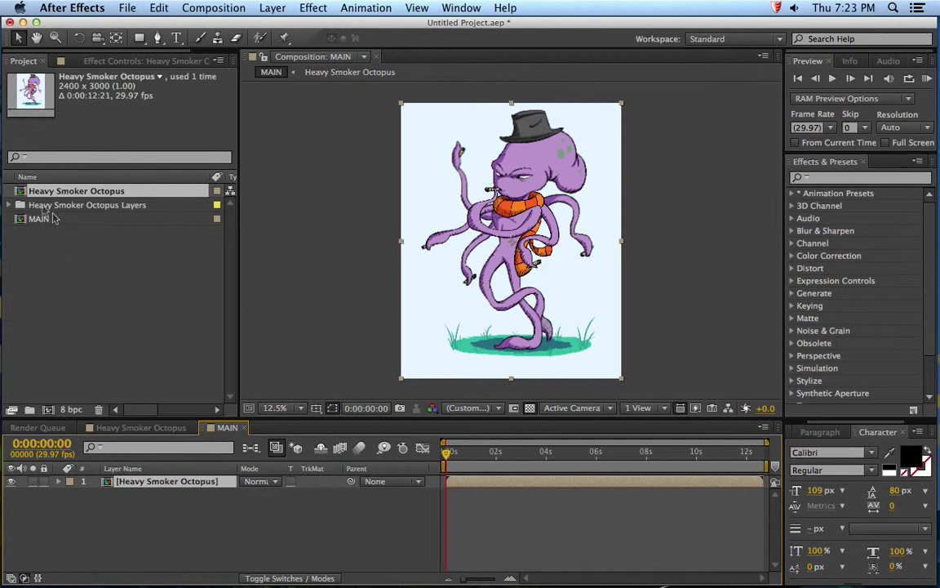
click(11, 205)
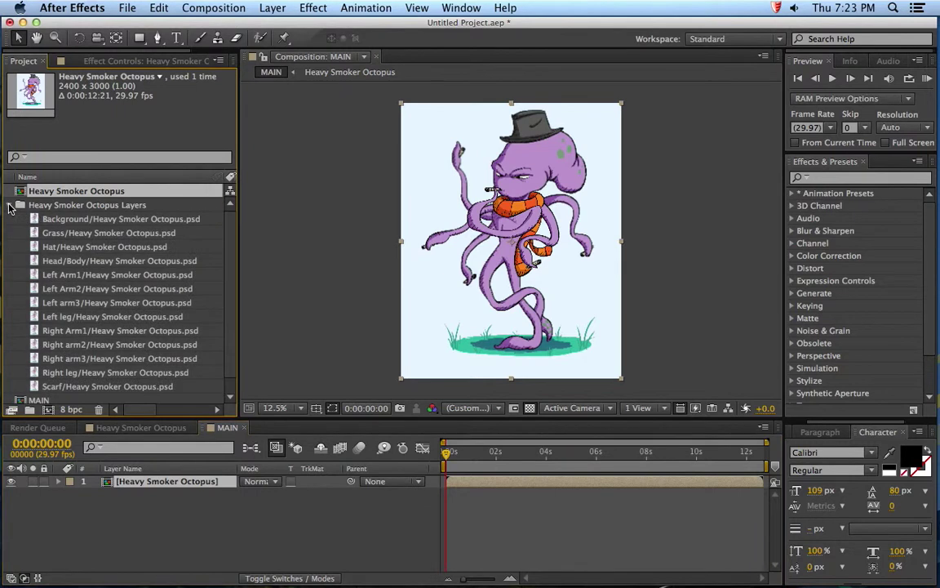
click(11, 205)
Hide the Grass and Background layers inside the Heavy Smoker Octopus composition and return to the MAIN composition.
double_click(11, 190)
shift+click(142, 570)
click(140, 564)
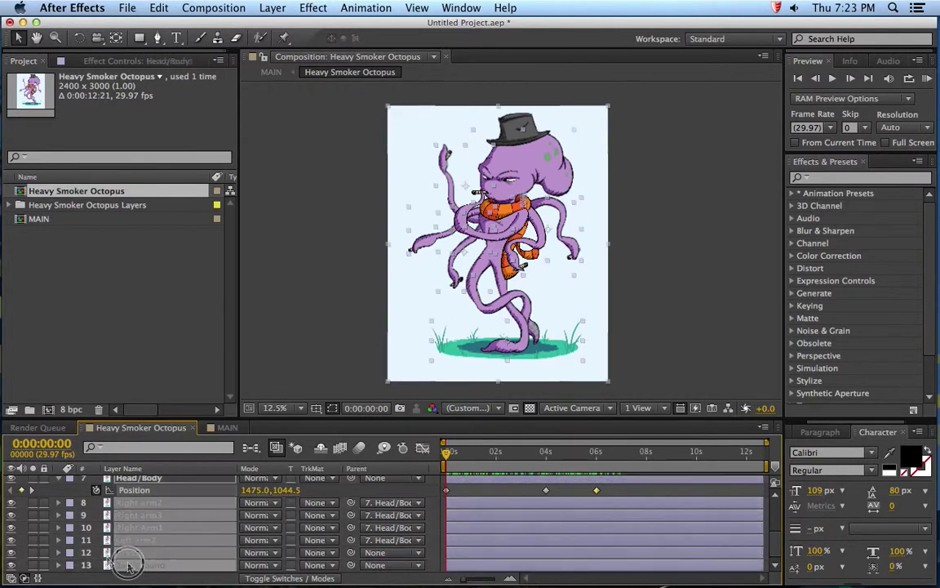
shift+click(126, 555)
right_click(126, 557)
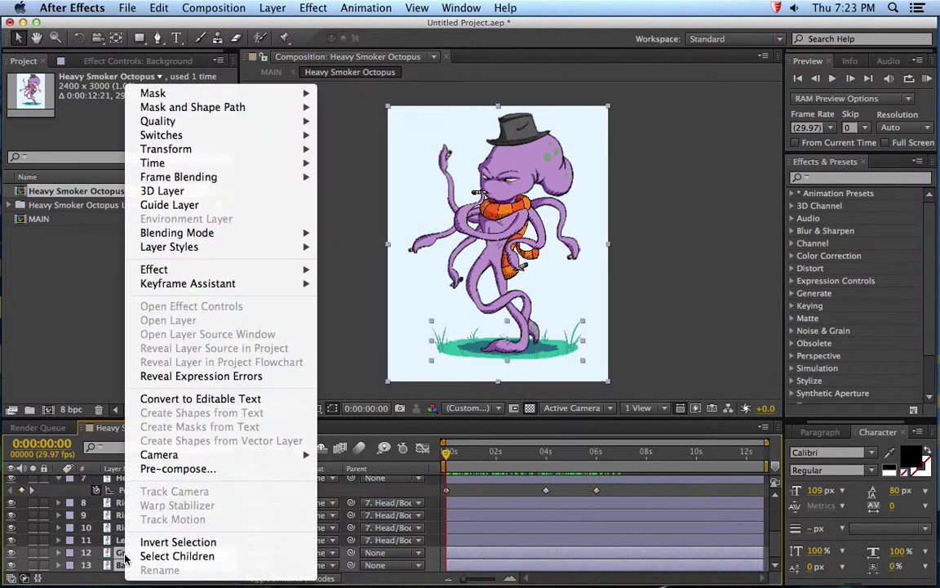
click(14, 554)
drag(12, 554, 11, 564)
key(super+shift+a)
click(11, 553)
click(12, 565)
key(super+m)
click(226, 426)
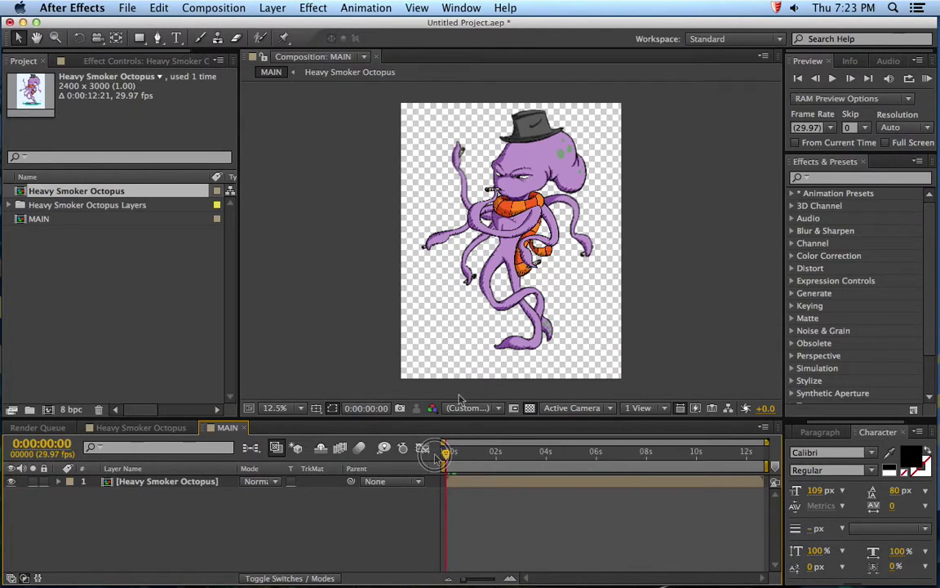
Duplicate the Heavy Smoker Octopus layer in MAIN and select the lower copy.
click(151, 484)
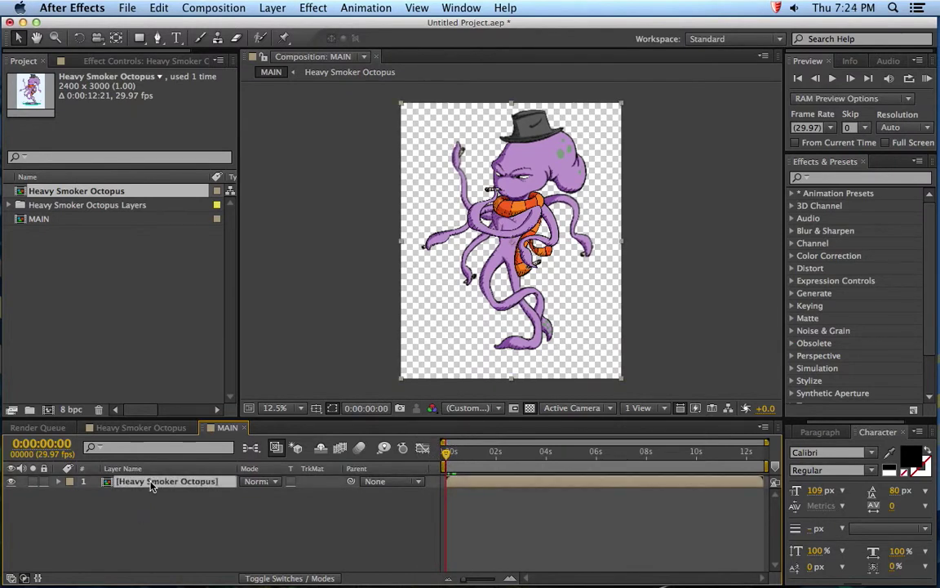
key(super+d)
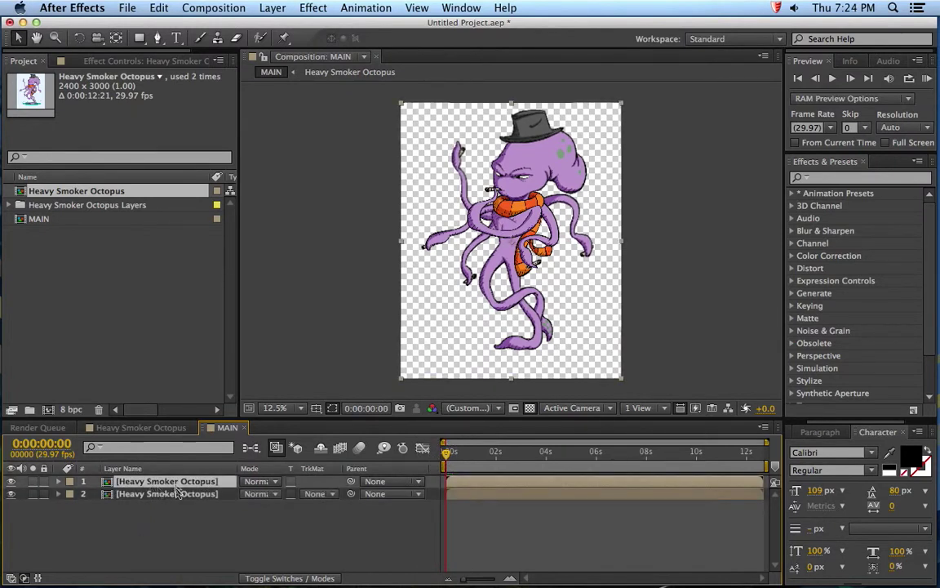
click(144, 495)
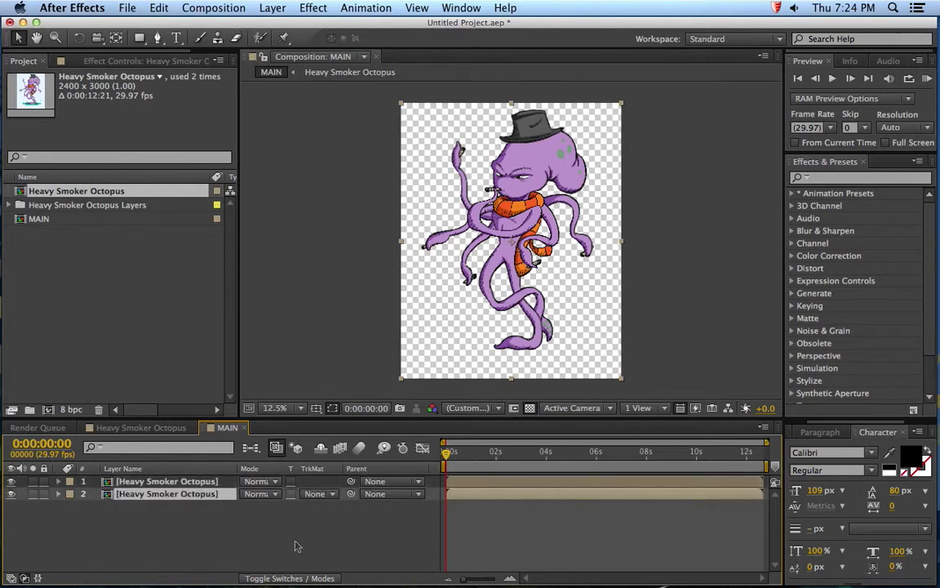
click(275, 494)
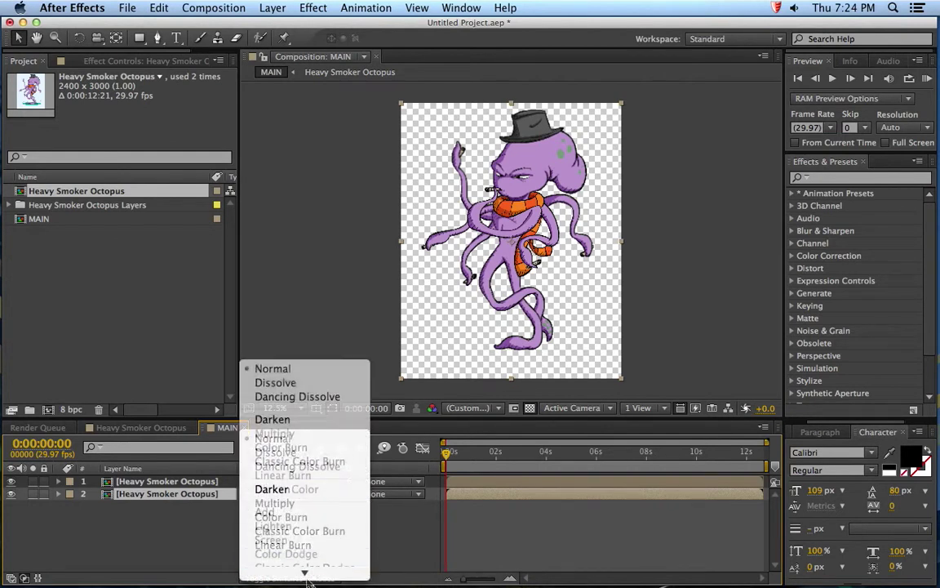
click(167, 525)
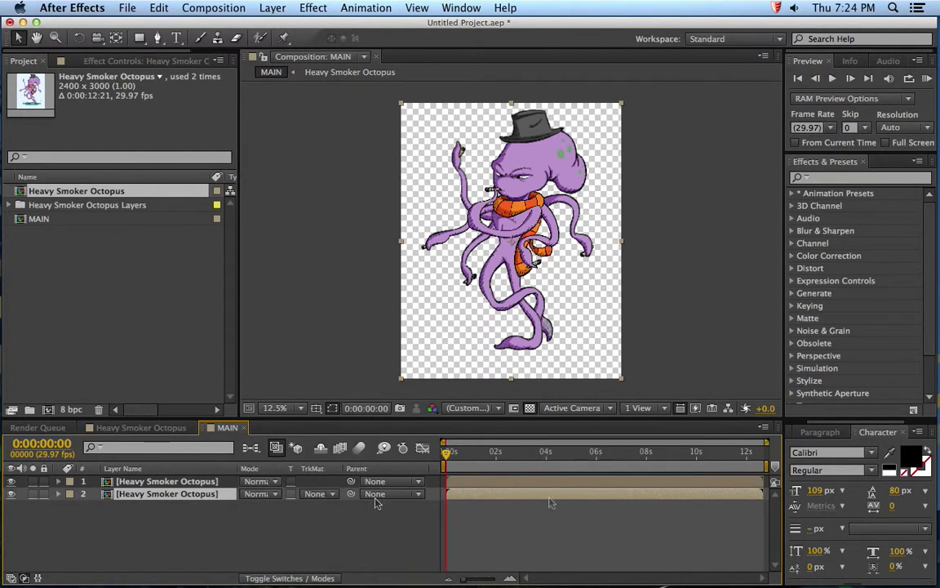
Apply the Exposure color correction effect to the lower Heavy Smoker Octopus layer.
click(214, 7)
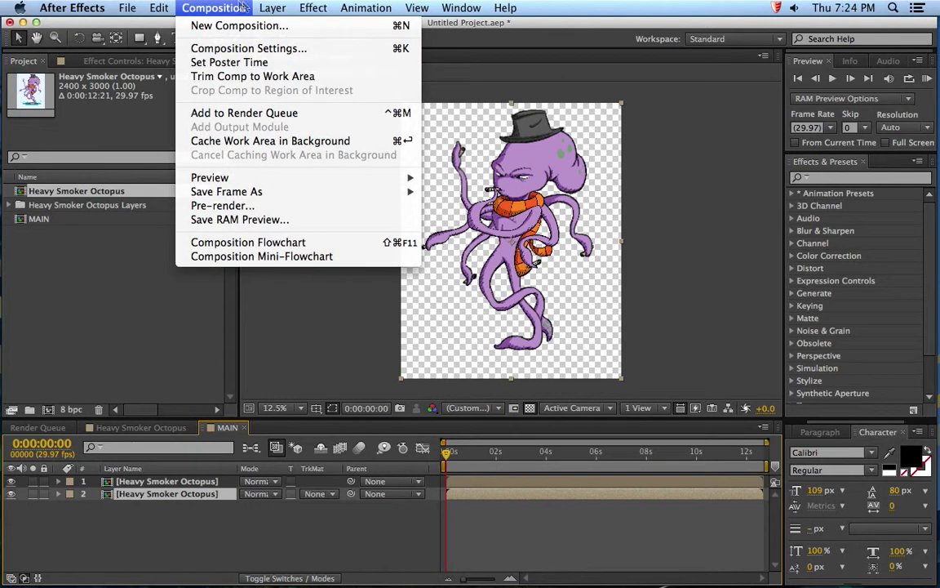
mouse_move(313, 7)
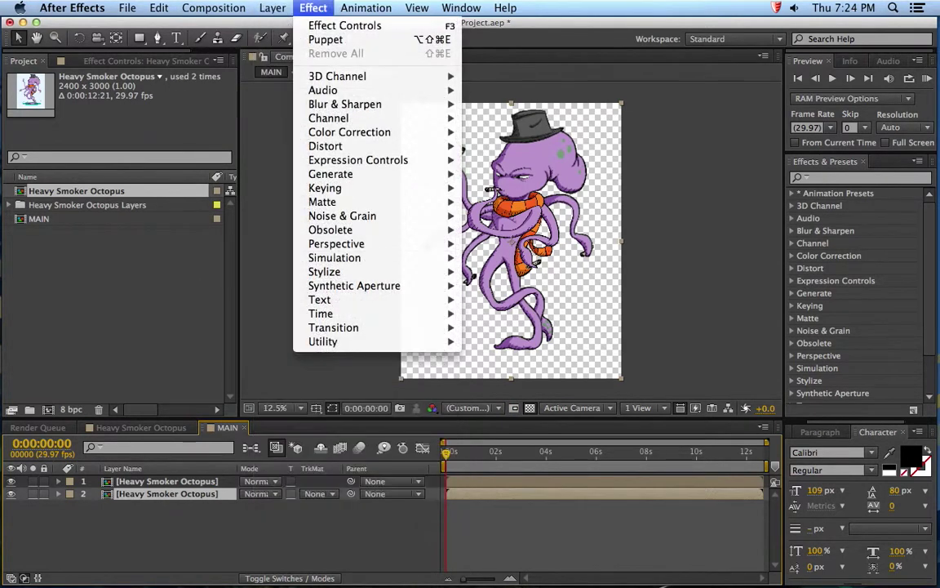
mouse_move(384, 141)
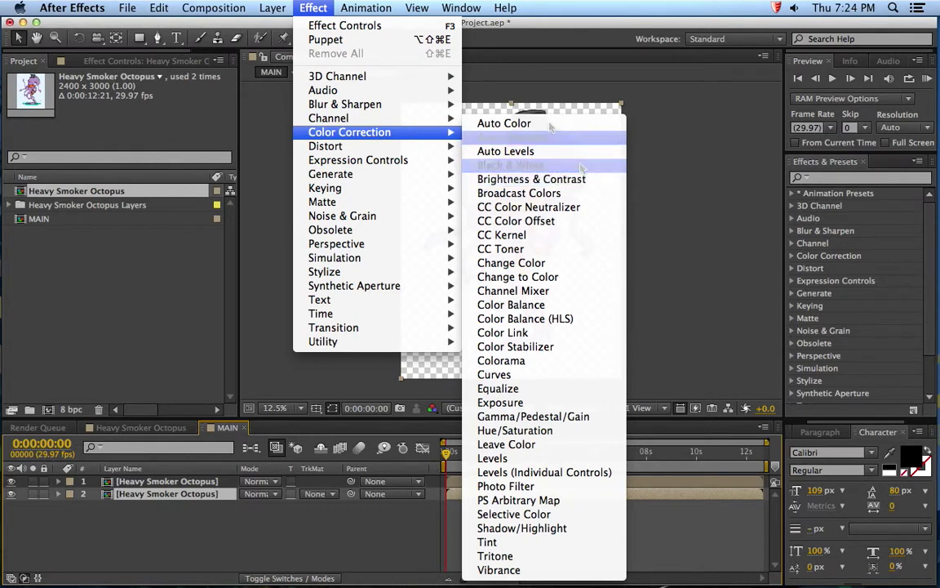
click(517, 401)
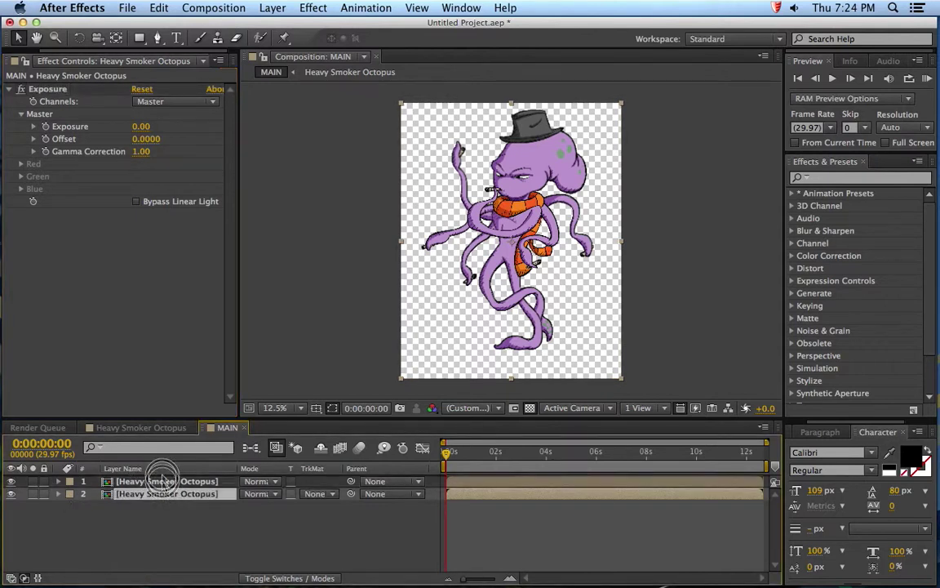
Apply the Exposure effect to the upper Heavy Smoker Octopus layer and lower its exposure to about -9.91 to make a black silhouette.
click(167, 481)
mouse_move(165, 68)
mouse_down()
mouse_move(285, 41)
mouse_move(293, 25)
mouse_up()
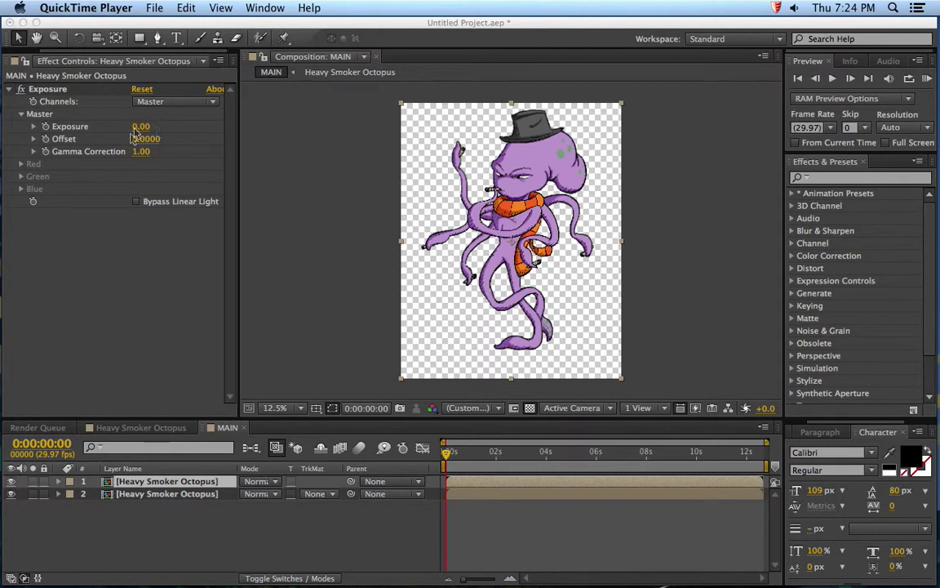
drag(140, 126, 9, 141)
drag(178, 133, 49, 351)
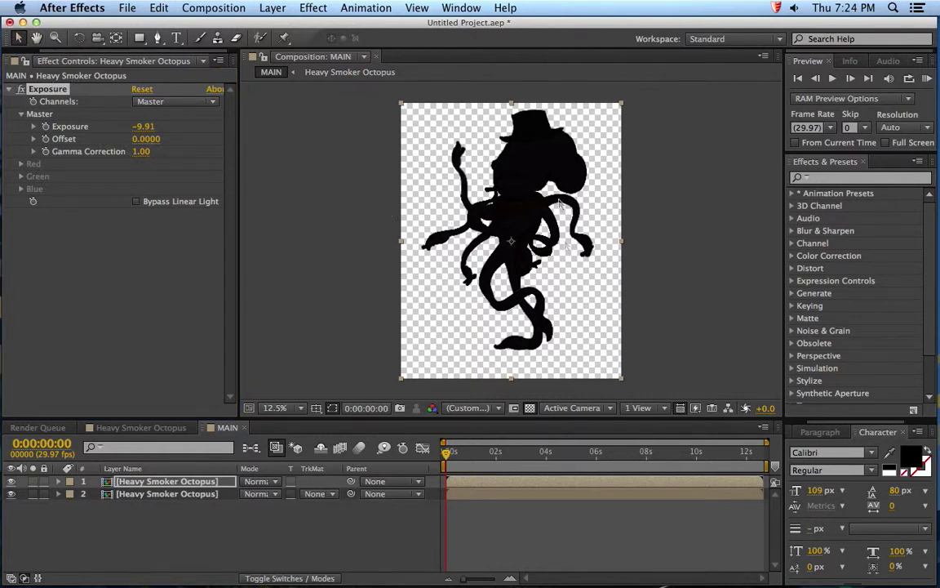
click(158, 7)
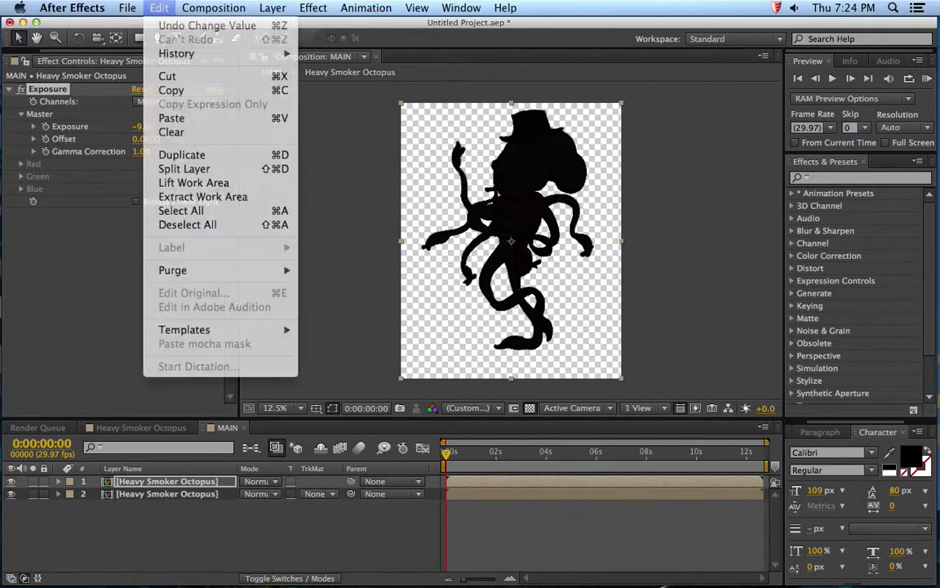
Flip the black silhouette upside down, move it beneath the octopus's feet, and keep its layer below the coloured octopus layer.
click(512, 177)
drag(511, 103, 547, 320)
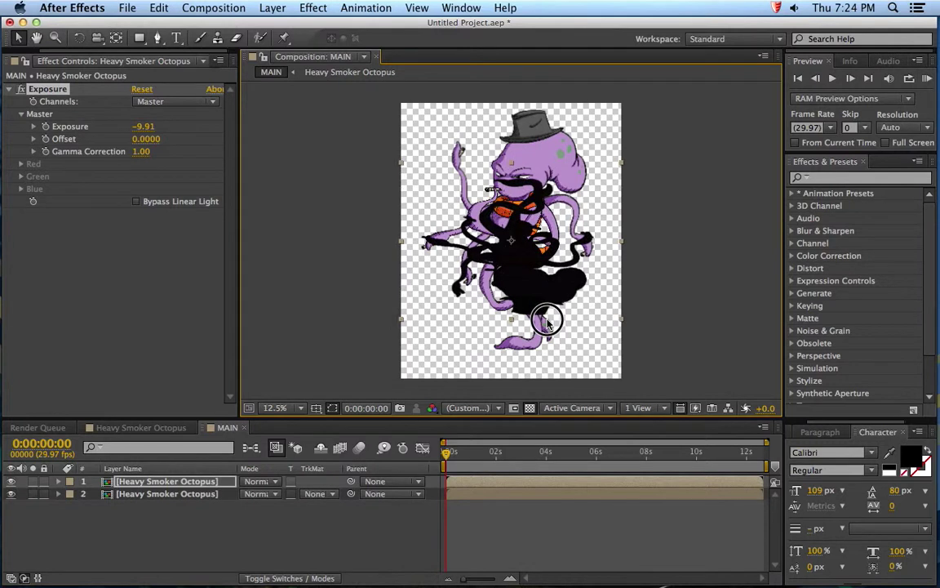
drag(526, 256, 530, 419)
click(151, 494)
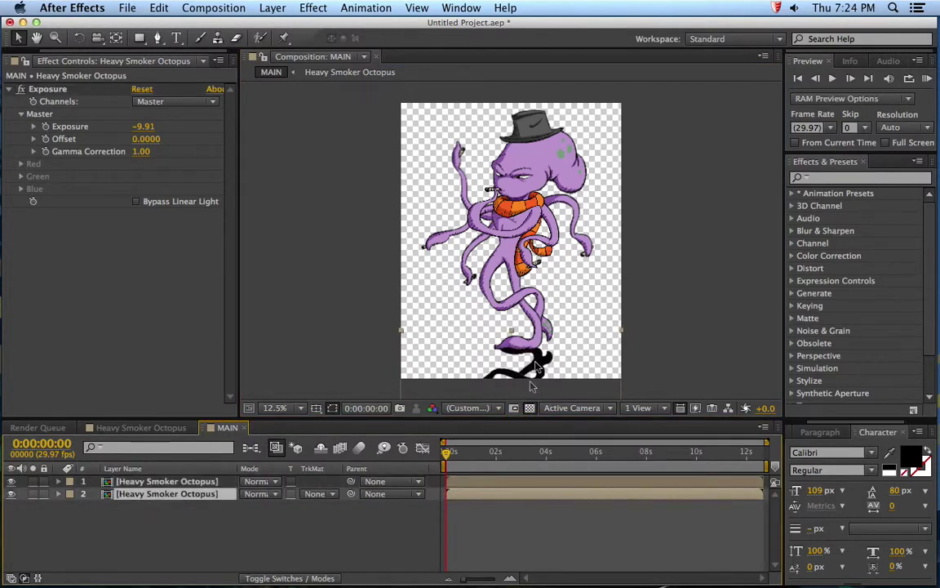
Squash the flipped silhouette vertically into a flat ground shadow and align it just under the octopus's feet.
scroll(530, 374, down, 1)
drag(512, 363, 523, 303)
key(super+z)
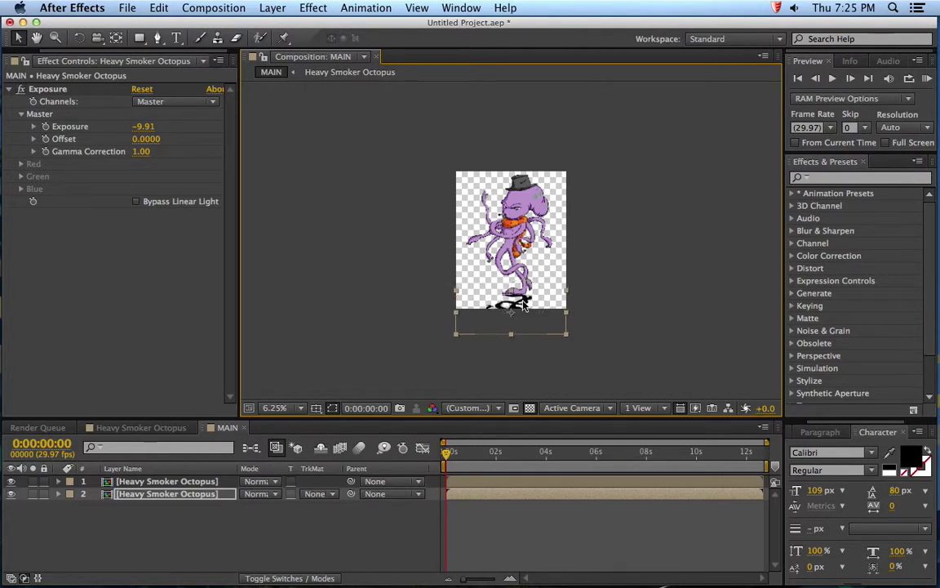
key(period)
drag(538, 355, 539, 354)
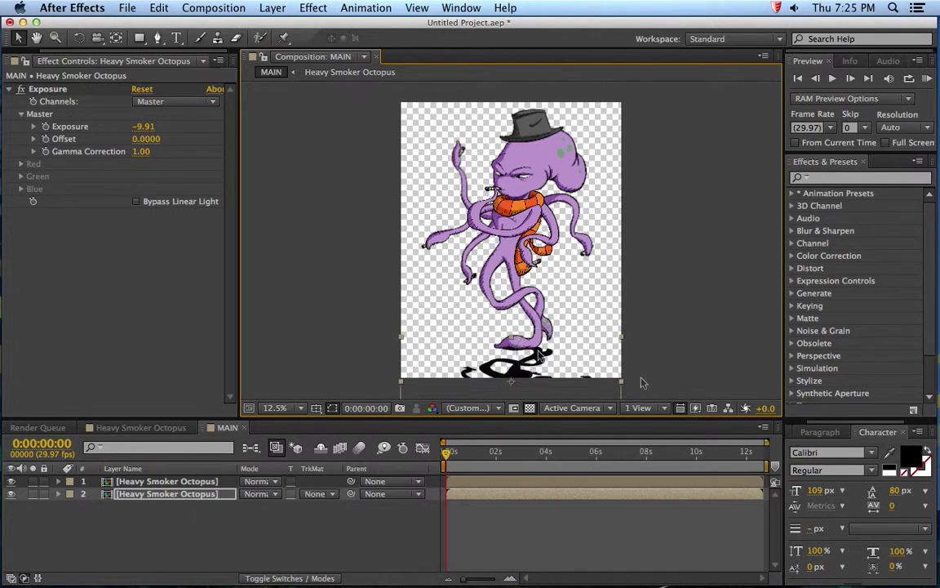
double_click(515, 373)
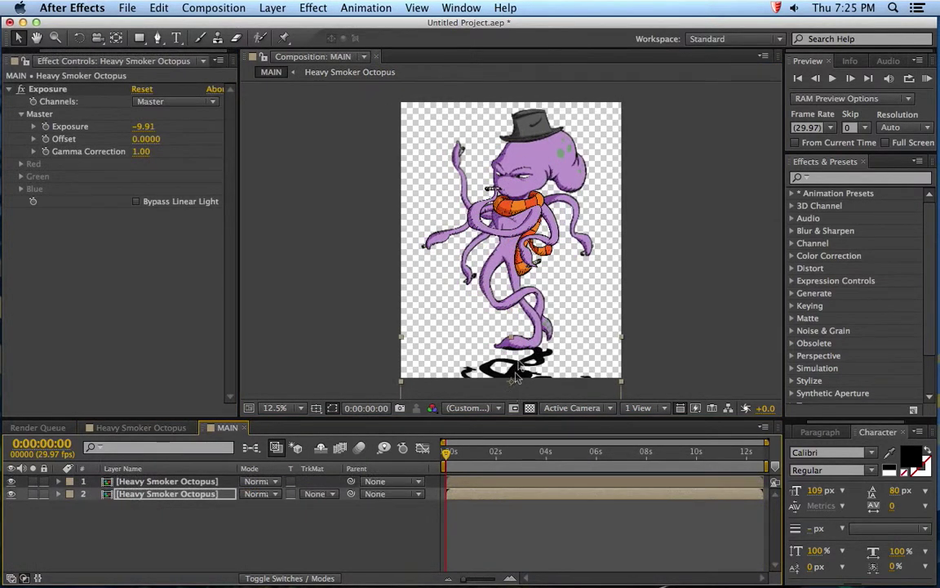
Reduce the opacity of the shadow's Heavy Smoker Octopus layer to 75%.
key(Return)
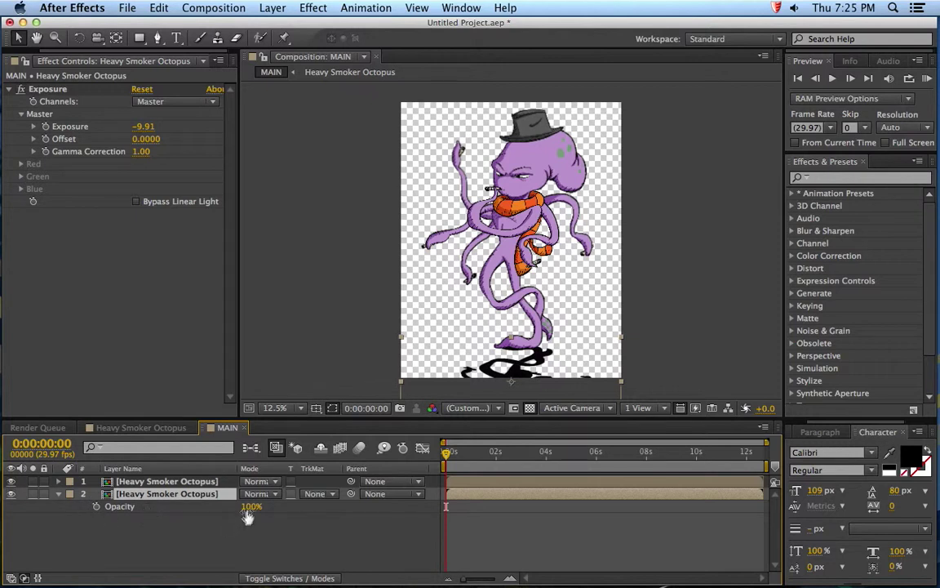
drag(251, 508, 235, 508)
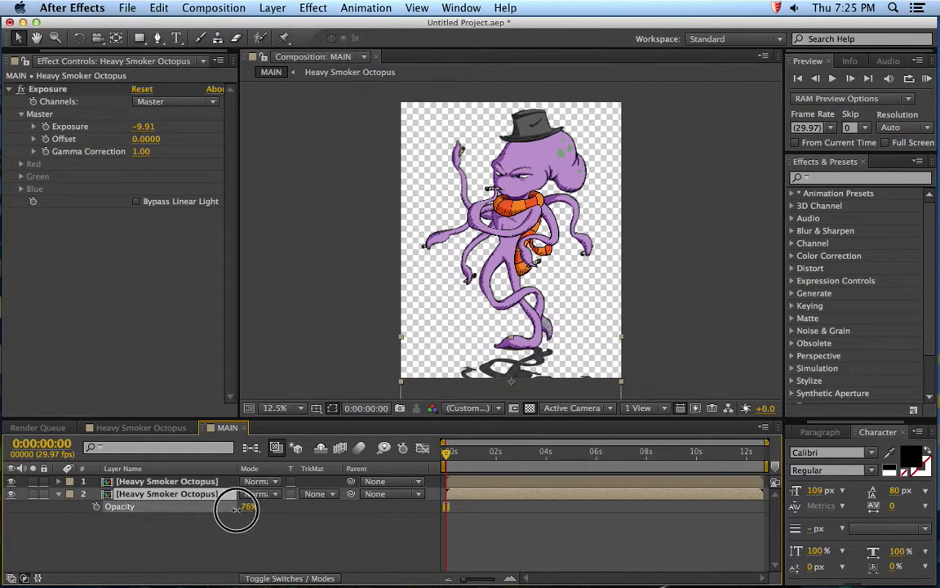
click(546, 521)
Apply the Fast Blur effect to the shadow layer and set its blurriness to 20.
click(512, 495)
click(312, 7)
mouse_move(410, 106)
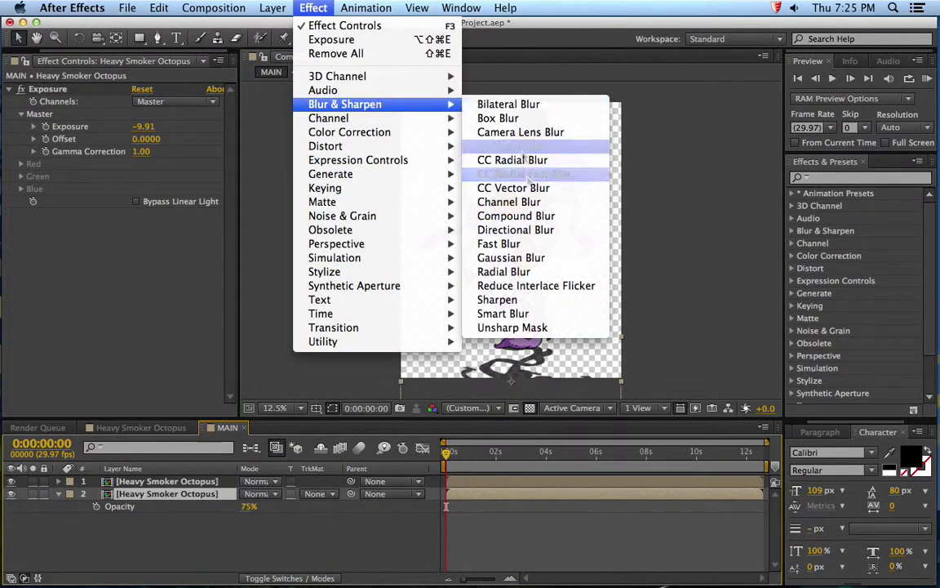
click(510, 243)
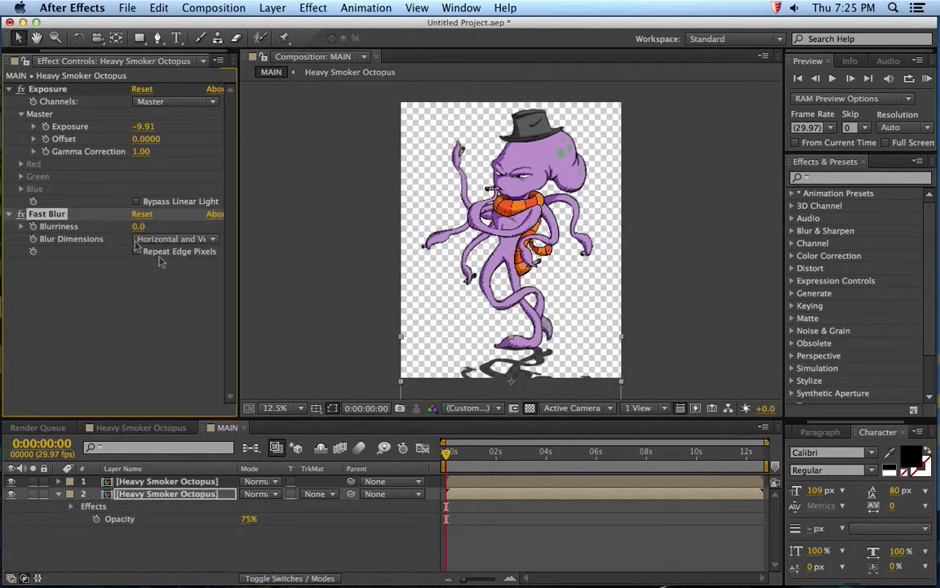
drag(139, 226, 155, 226)
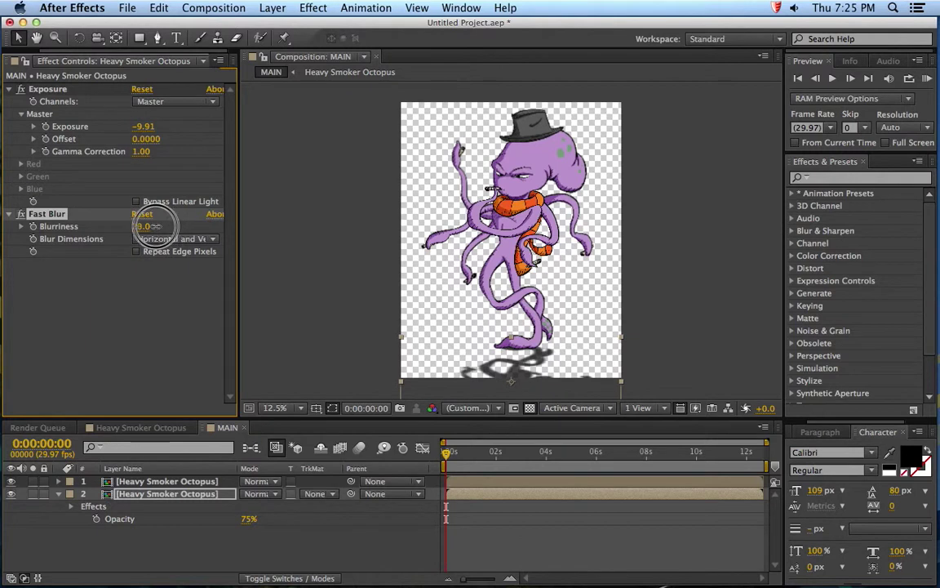
click(149, 304)
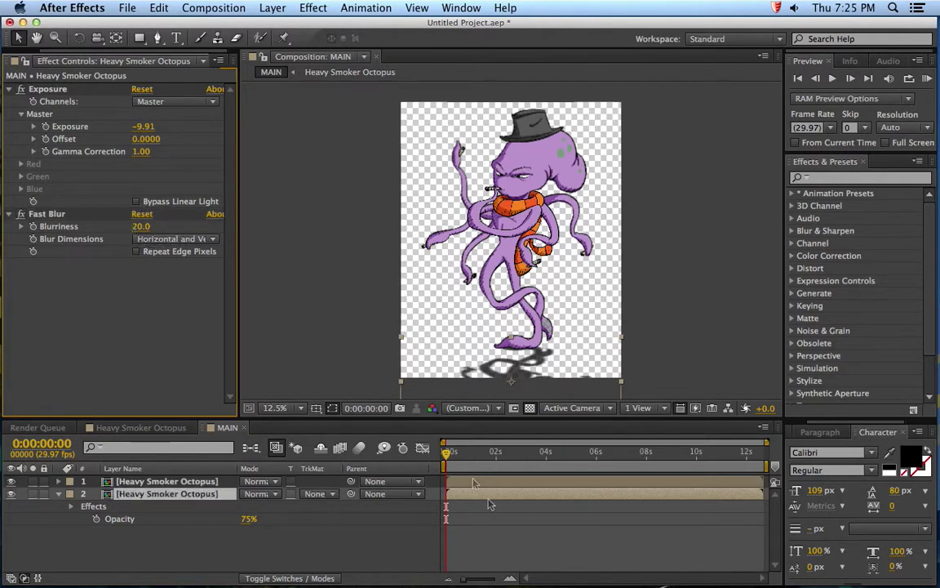
Scrub through the MAIN timeline to check how the shadow moves with the octopus animation.
drag(449, 454, 335, 437)
drag(517, 455, 392, 450)
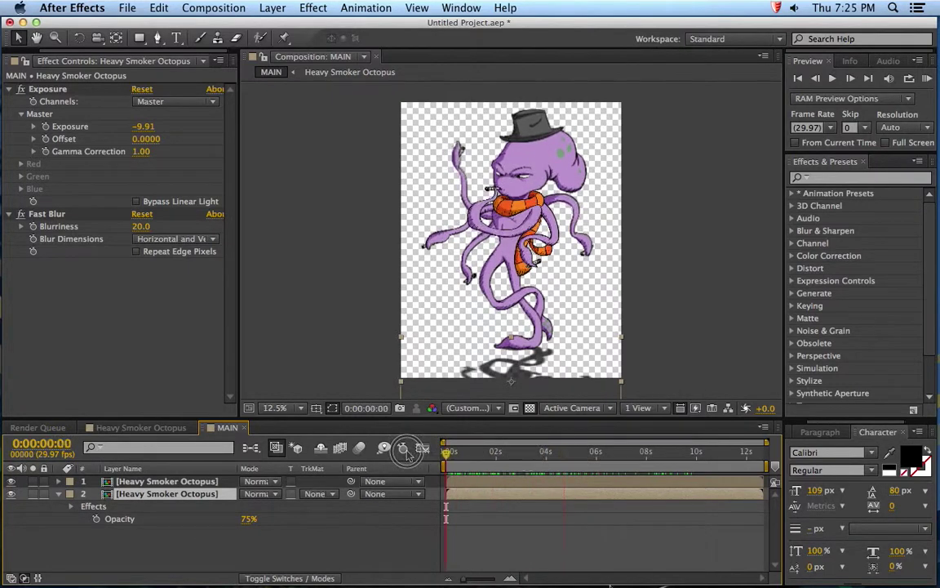